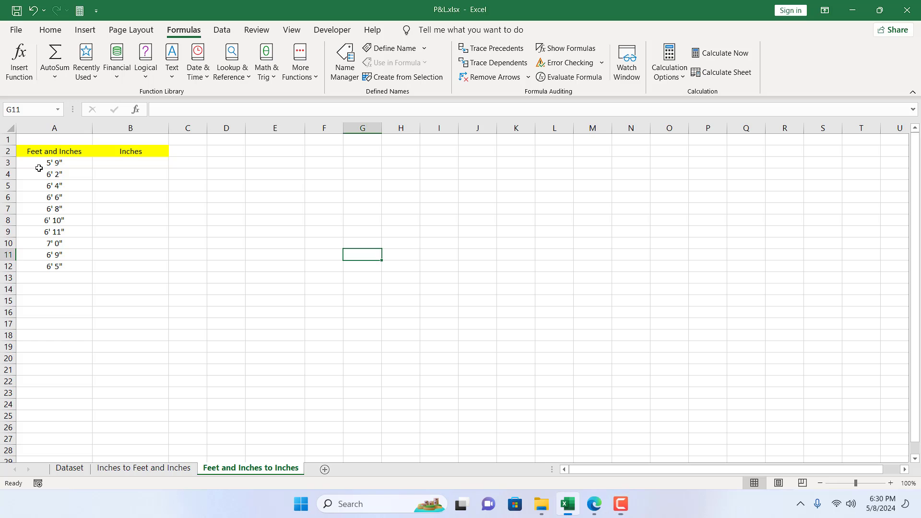
left_click(141, 159)
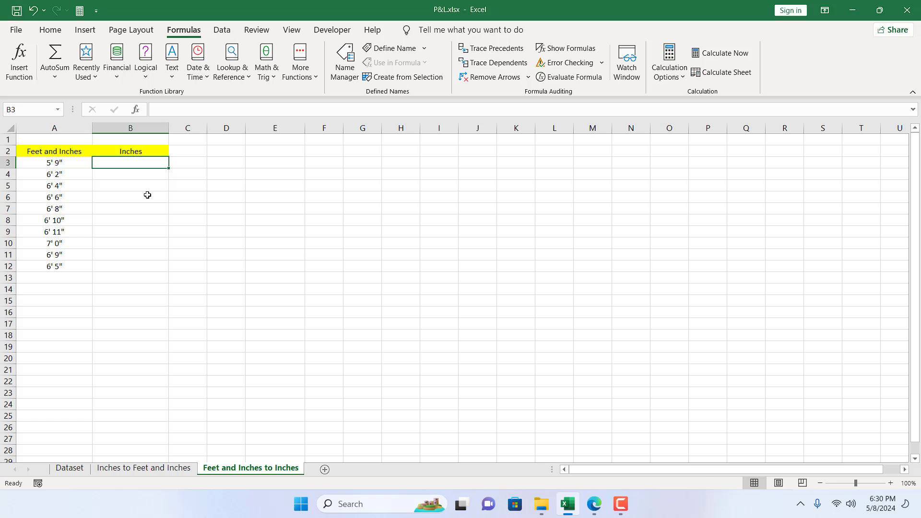
left_click(54, 128)
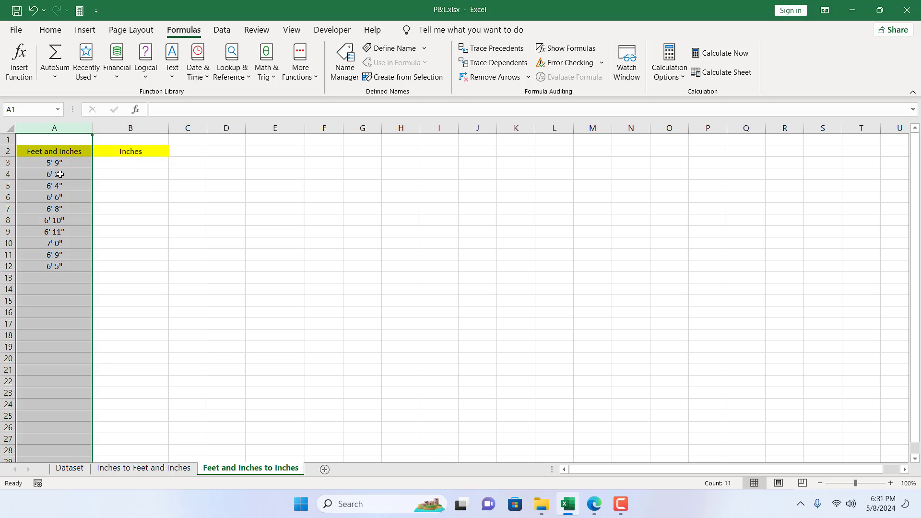
left_click(120, 162)
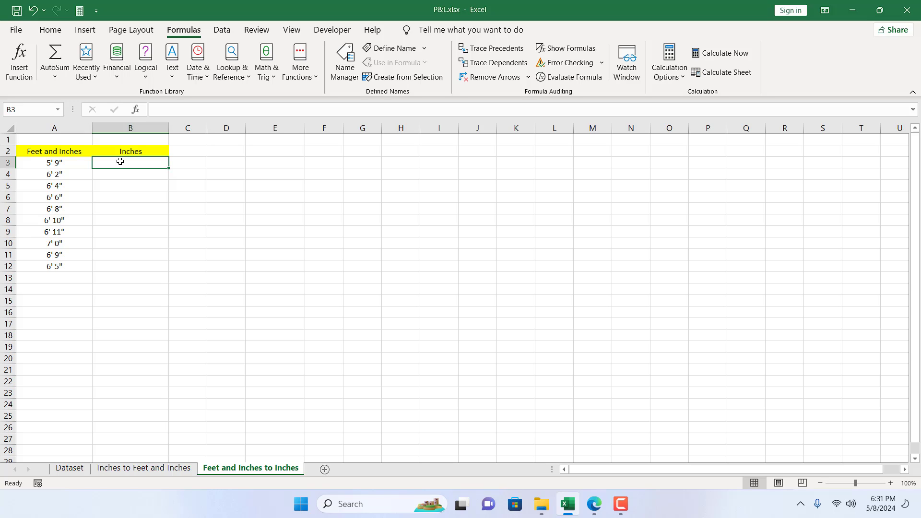
left_click(48, 162)
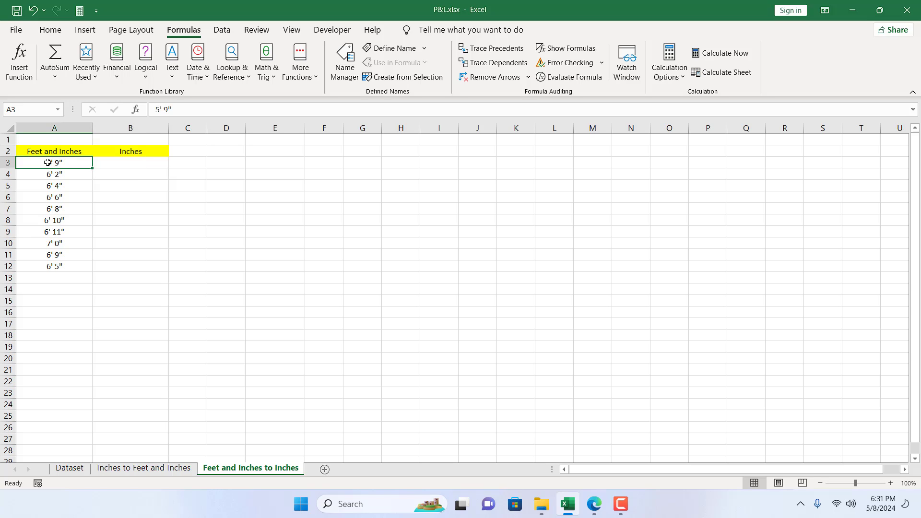
left_click(157, 164)
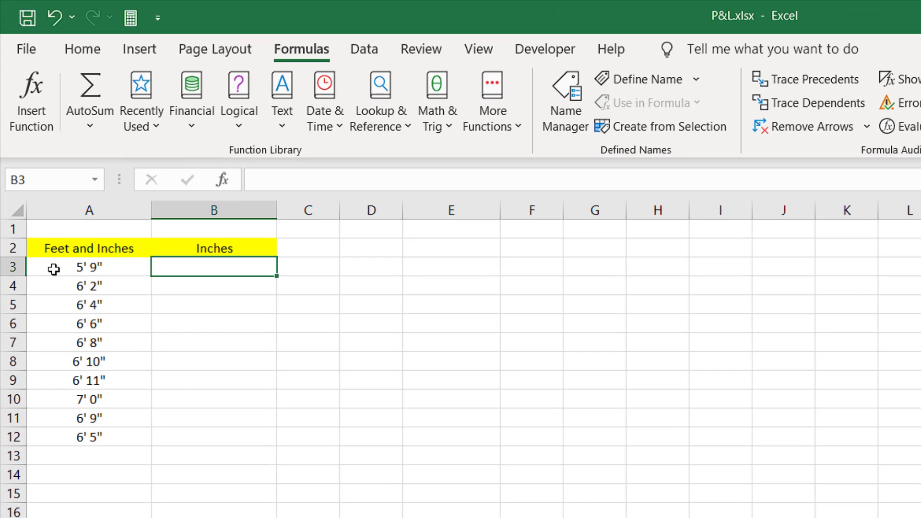
left_click(53, 269)
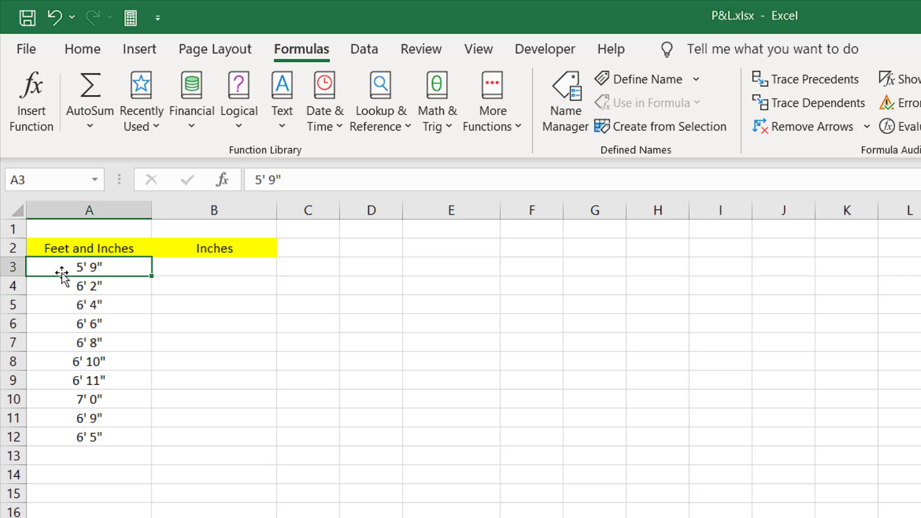
Calculate the feet portion of A3 in inches in cell D3 with the formula =5*12.
left_click(371, 267)
type("=")
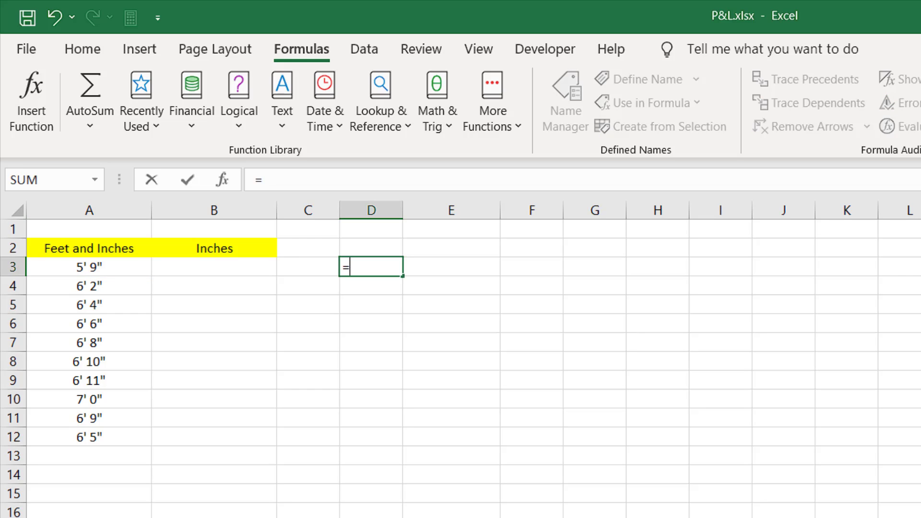
type("5*12")
key("Return")
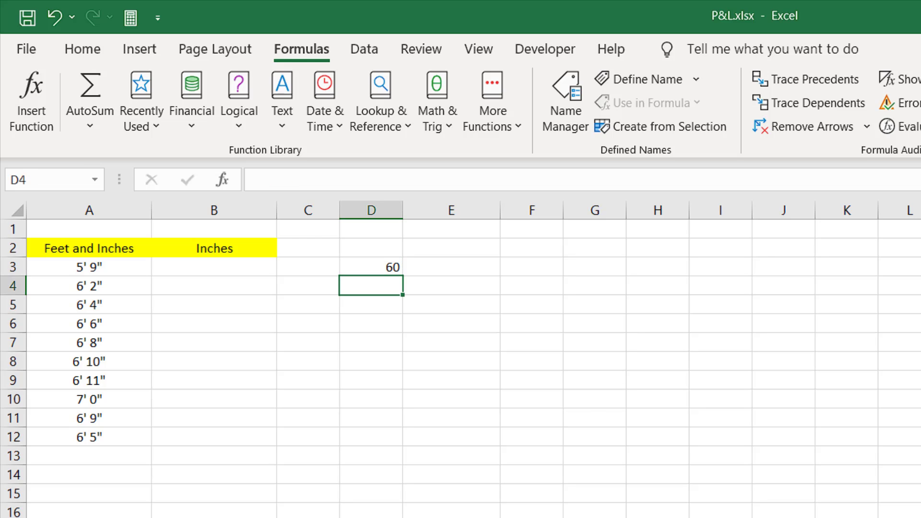
Add the remaining inches to the D3 result in cell E3 with the formula =D3+9.
left_click(456, 270)
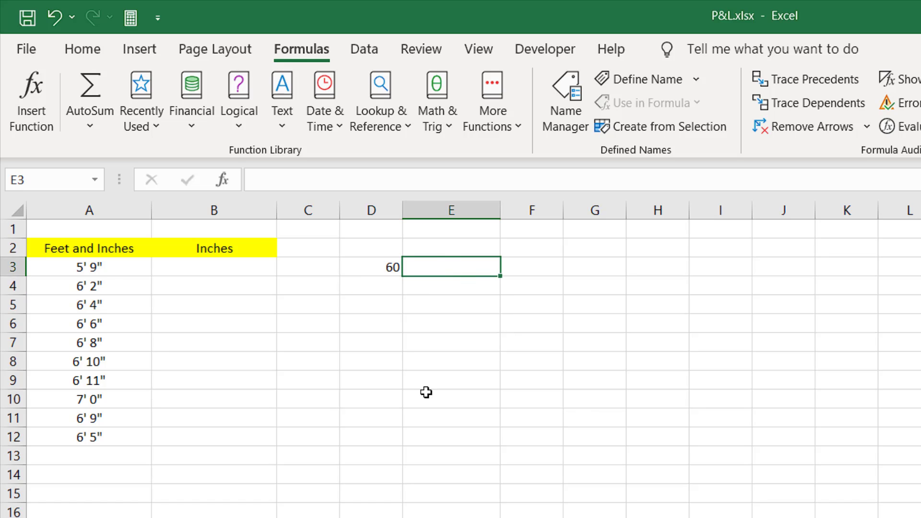
type("=")
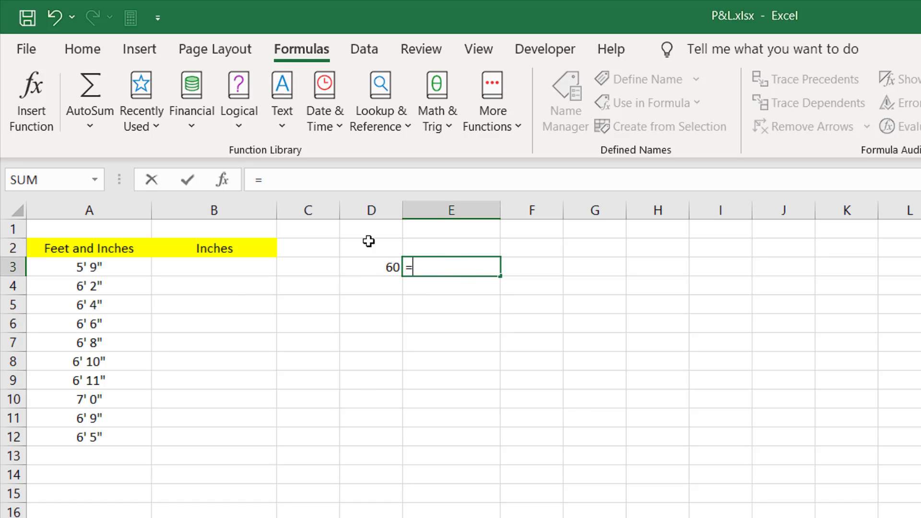
left_click(373, 271)
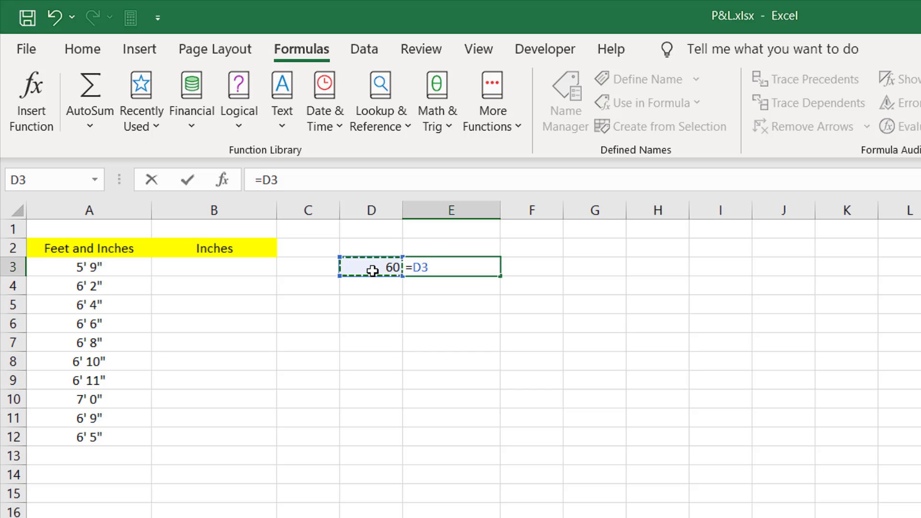
type("+9")
key("Return")
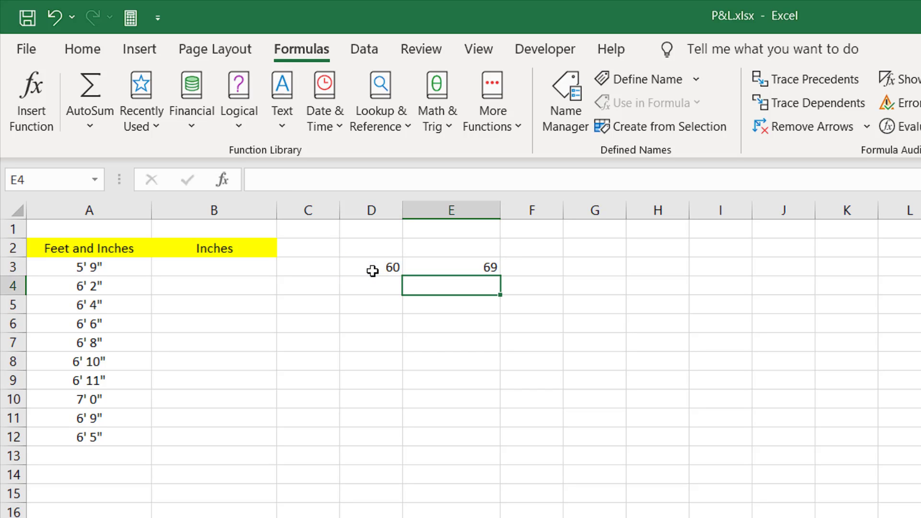
Clear the trial calculations from cells D3:E3 and return to cell B3.
left_click_drag(372, 270, 411, 267)
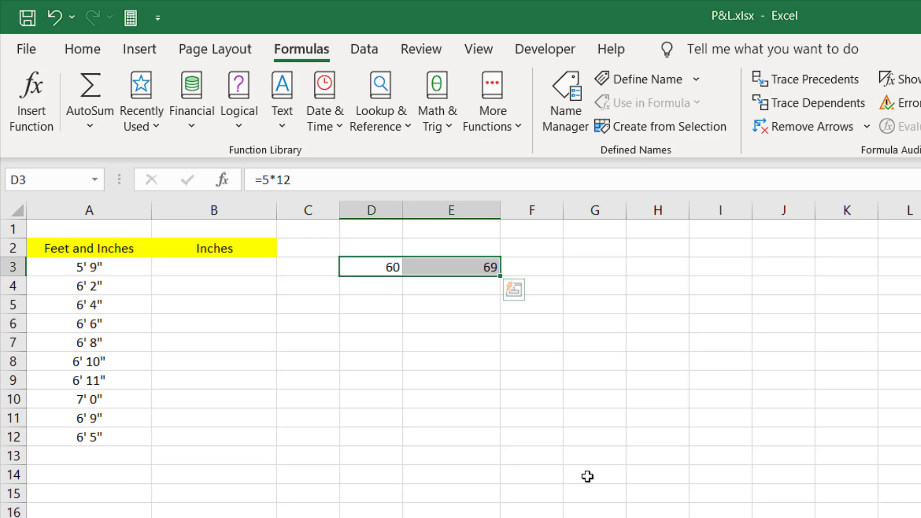
key("Delete")
left_click(191, 270)
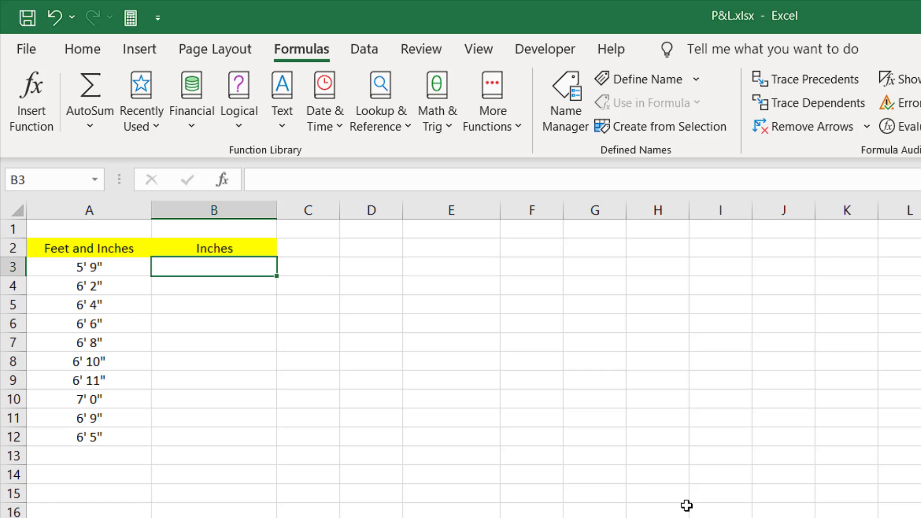
Start a LEFT formula in cell B3 with A3 as its text argument.
left_click(103, 267)
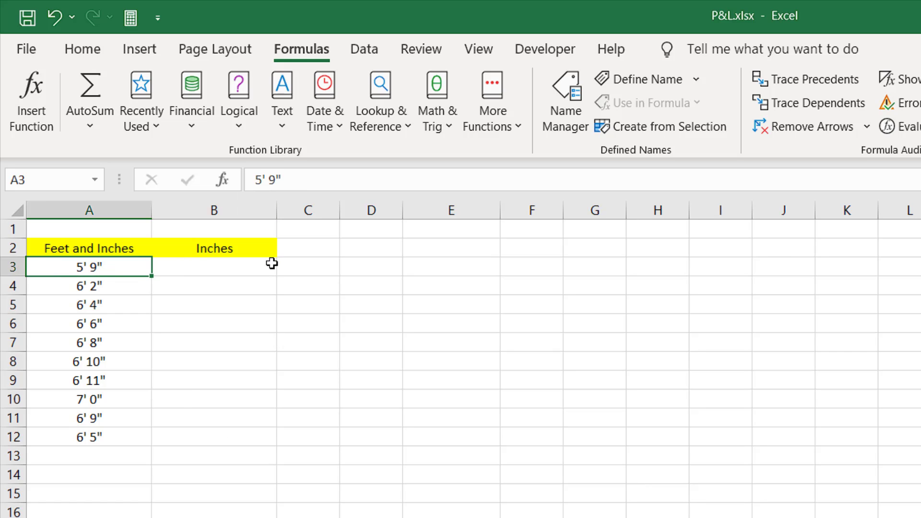
left_click(226, 267)
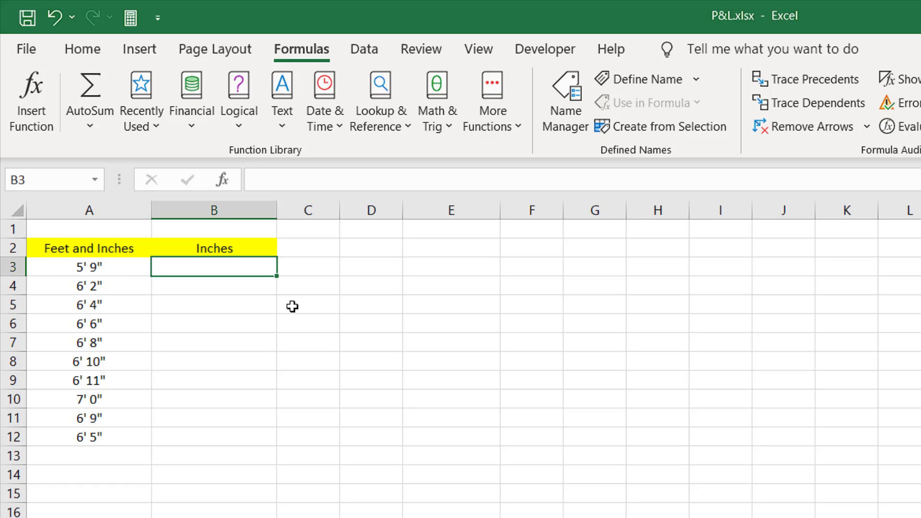
type("=lef")
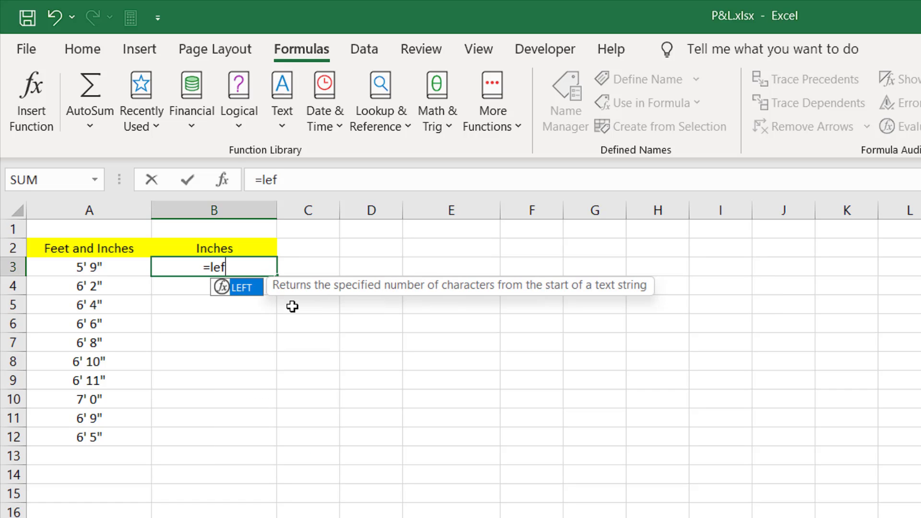
key("Tab")
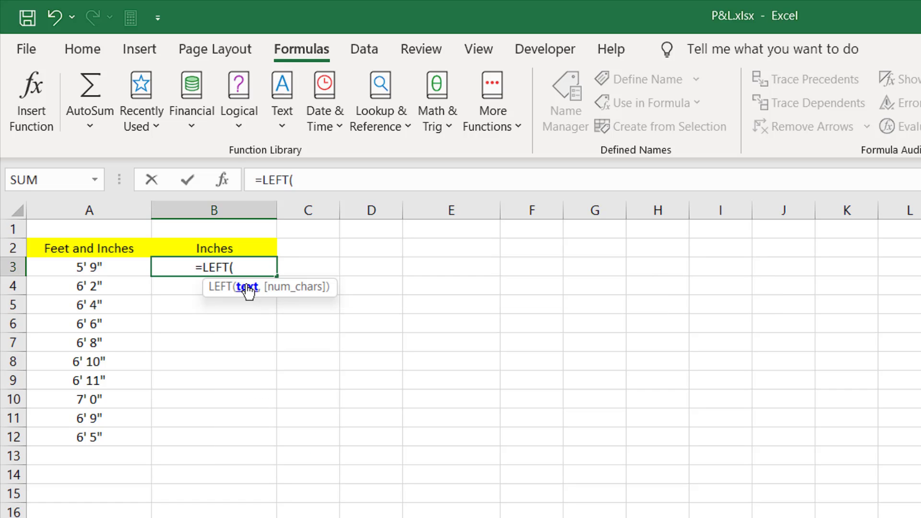
left_click(68, 269)
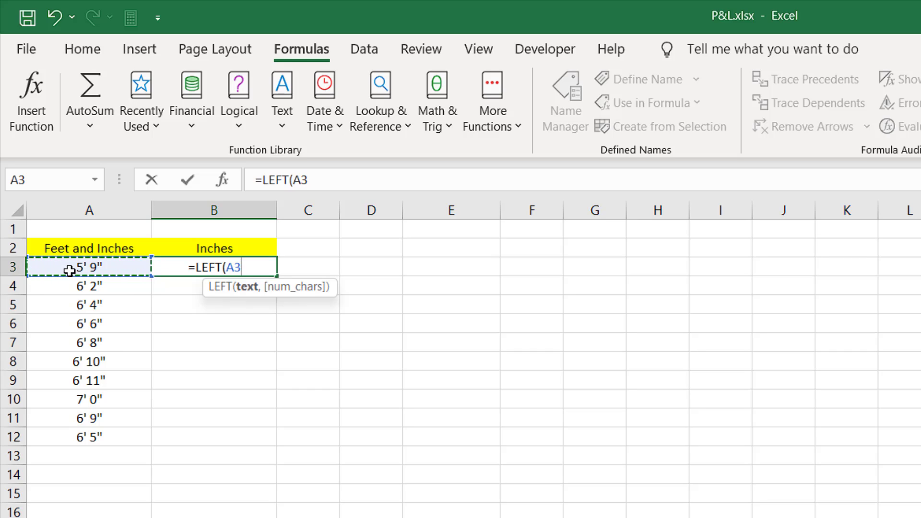
type(",")
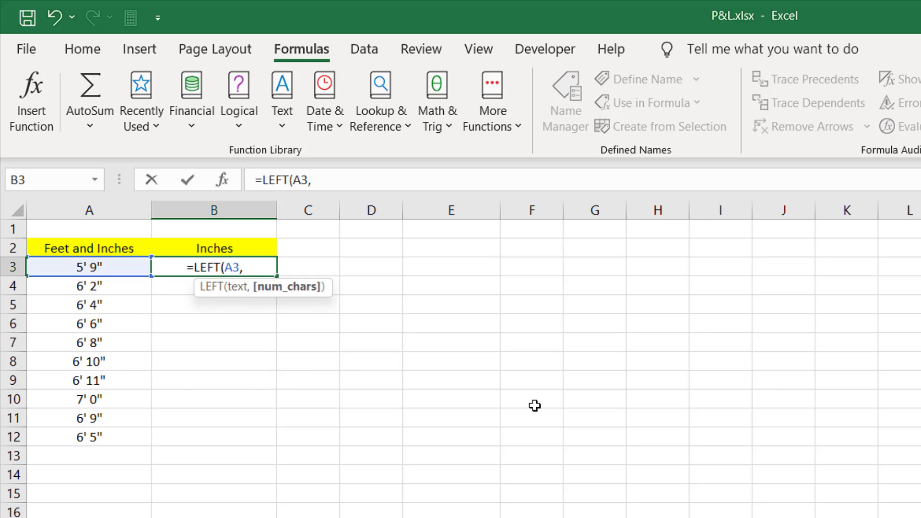
Nest FIND("'",A3) as the number of characters, completing B3 as =LEFT(A3,FIND("'",A3)).
type("Fin")
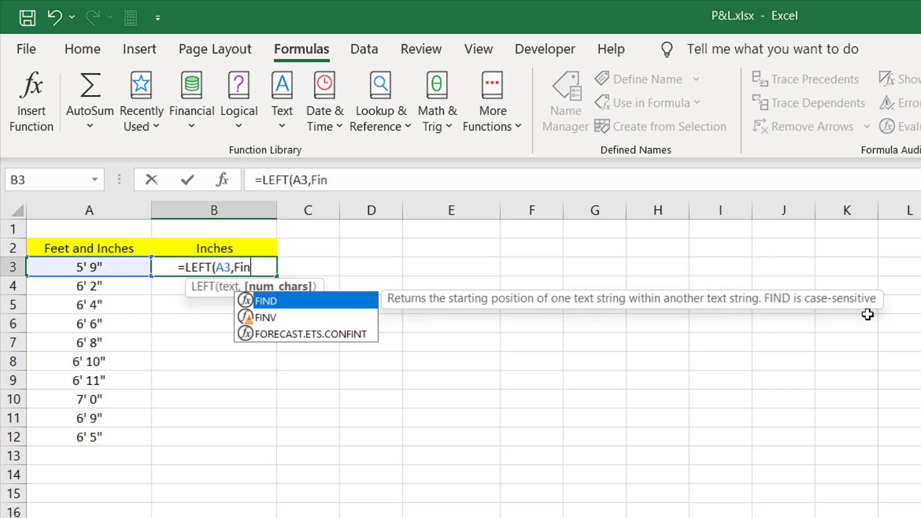
double_click(338, 302)
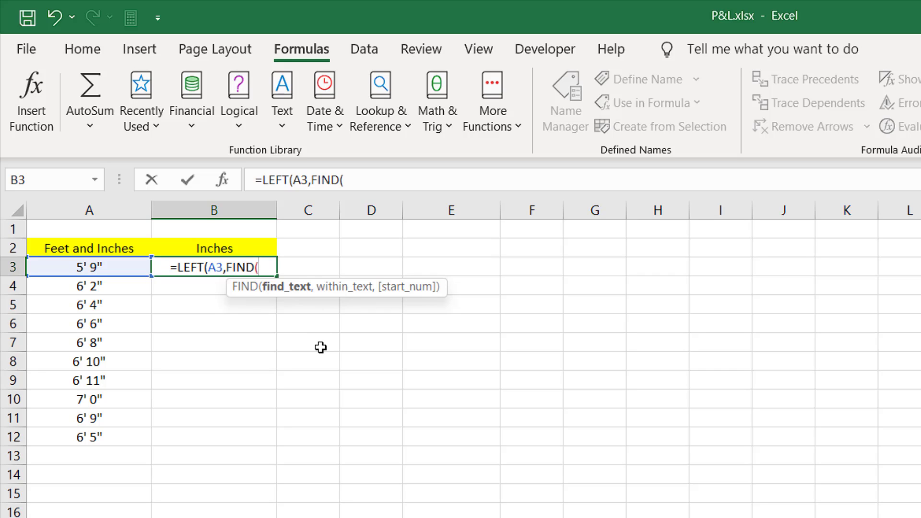
type("\"")
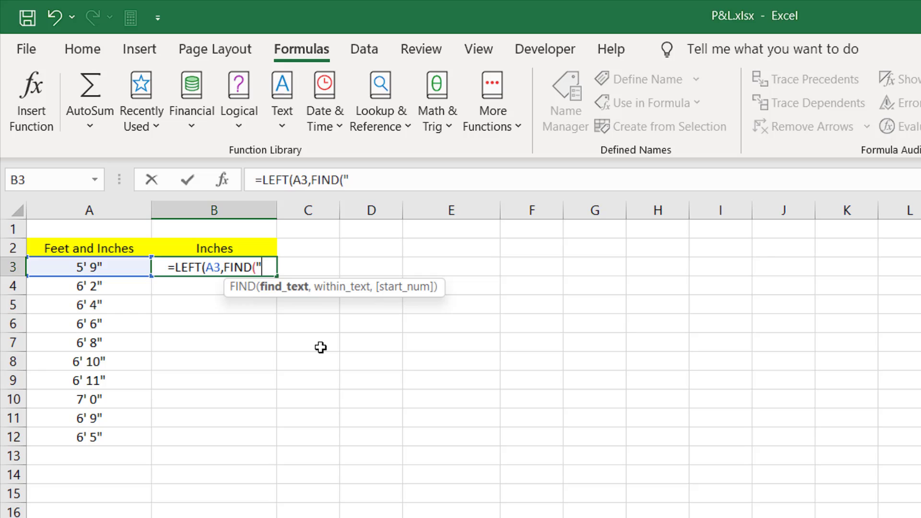
type("'\"")
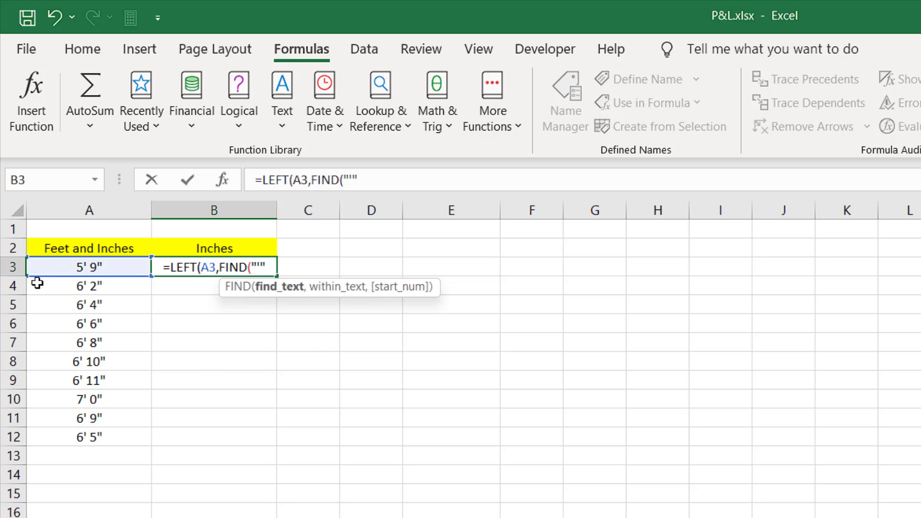
type(",")
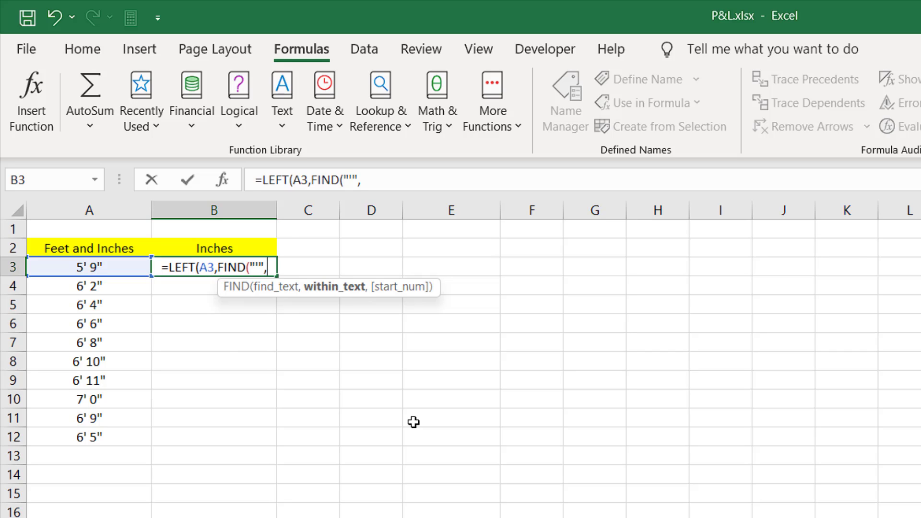
left_click(55, 267)
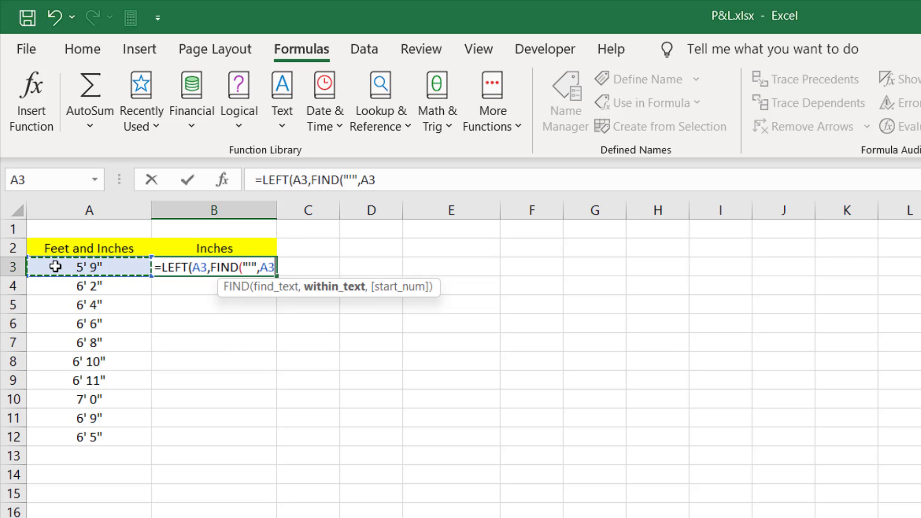
type(")")
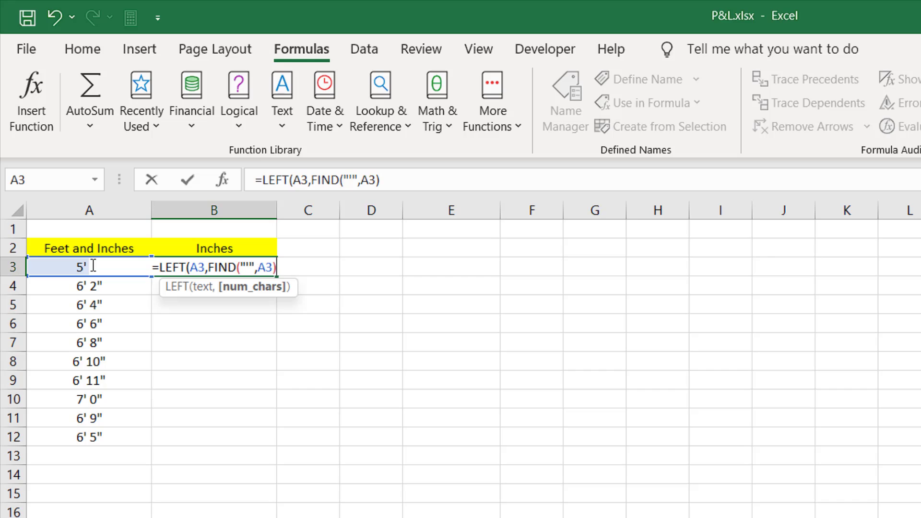
type(")")
key("Return")
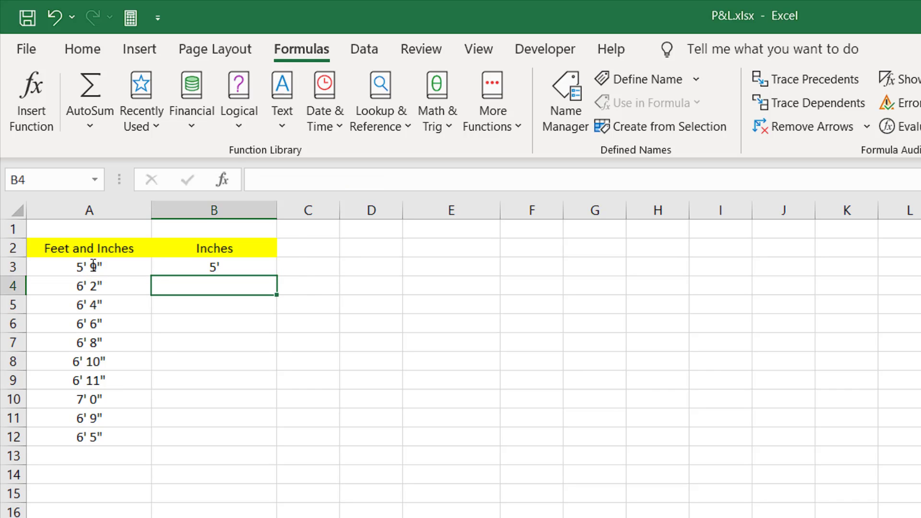
Subtract 1 from the FIND result in B3 so the formula reads =LEFT(A3,FIND("'",A3)-1).
left_click(181, 264)
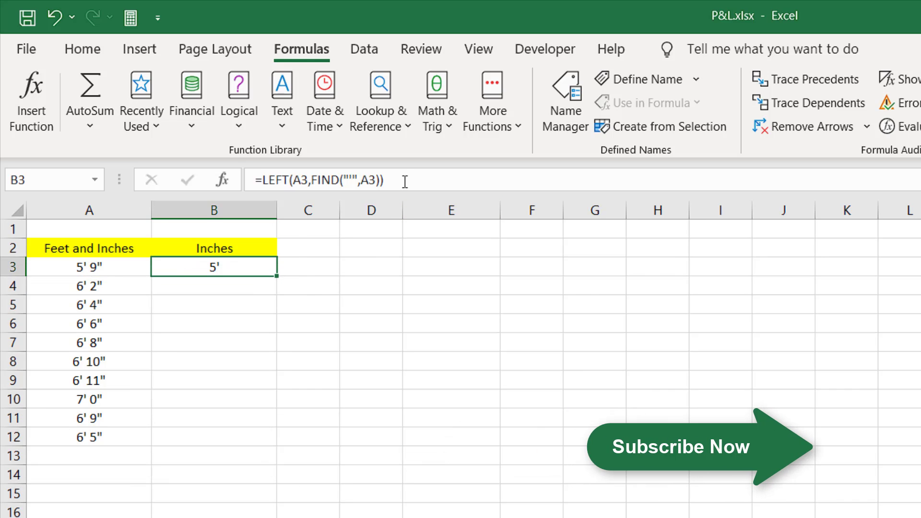
left_click(388, 181)
type("-1")
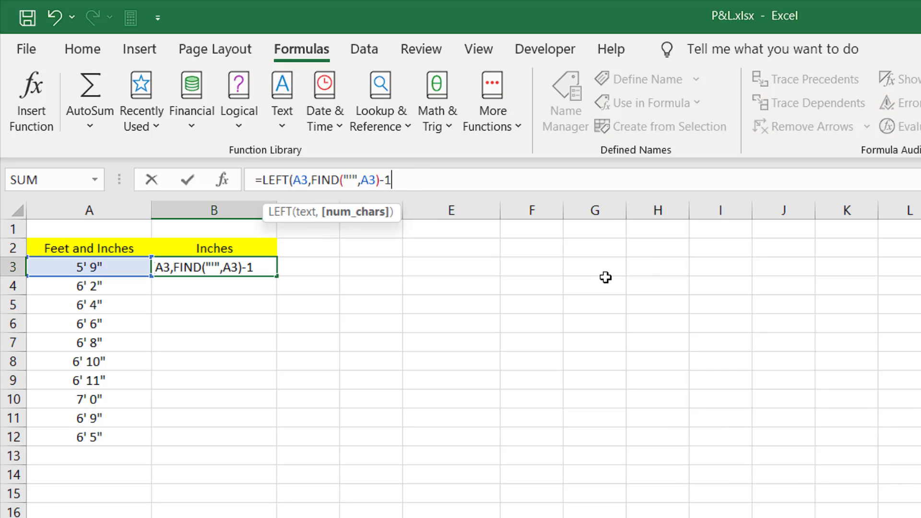
type(")")
key("Return")
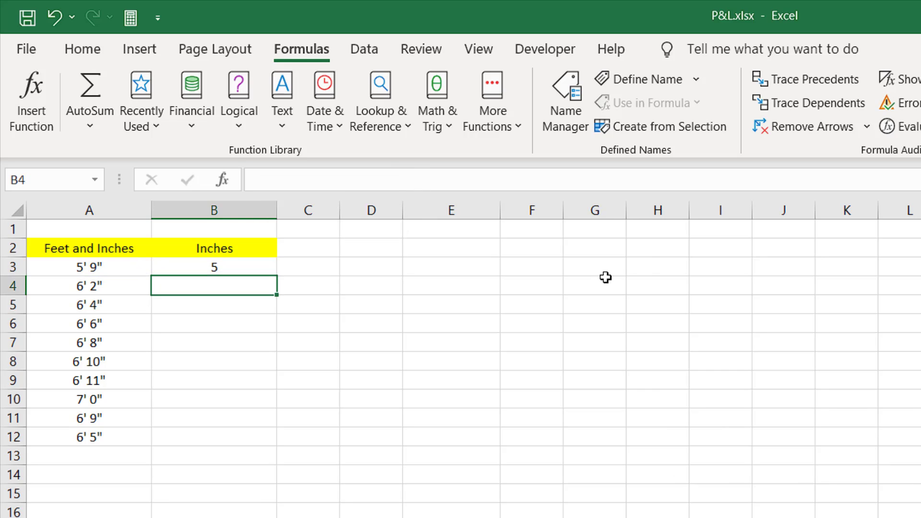
Test the B3 formula with a longer feet value by changing A3 to 105' 9".
left_click(160, 266)
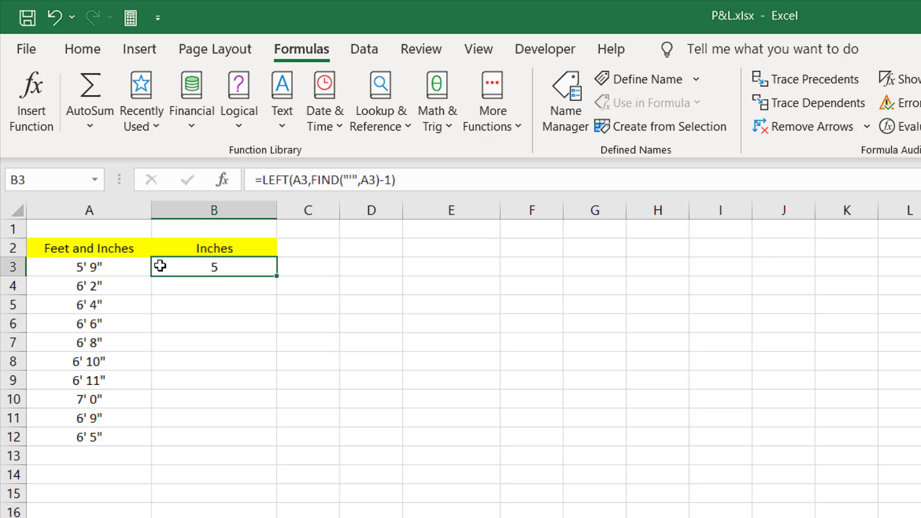
left_click(44, 271)
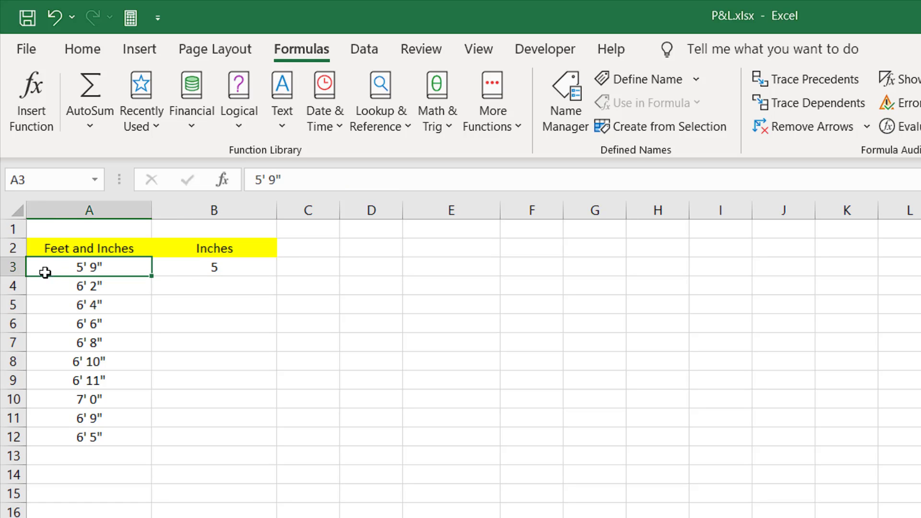
left_click(256, 180)
type("10")
key("Return")
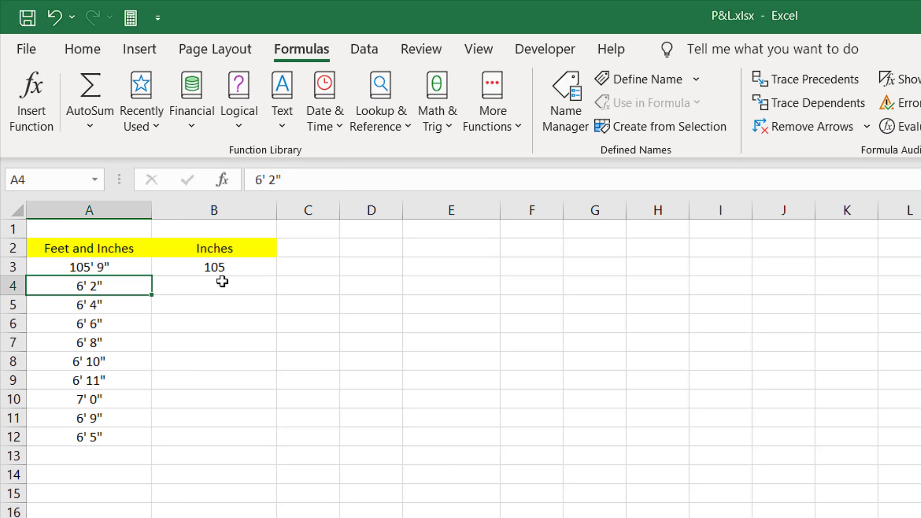
left_click(223, 269)
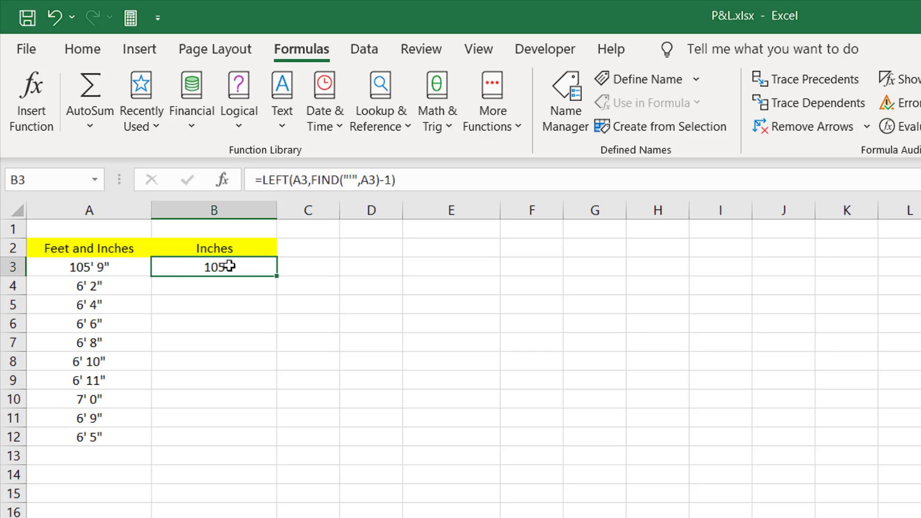
Multiply the extracted feet in B3 by 12 so the formula reads =LEFT(A3,FIND("'",A3)-1)*12.
left_click(411, 173)
type("*12")
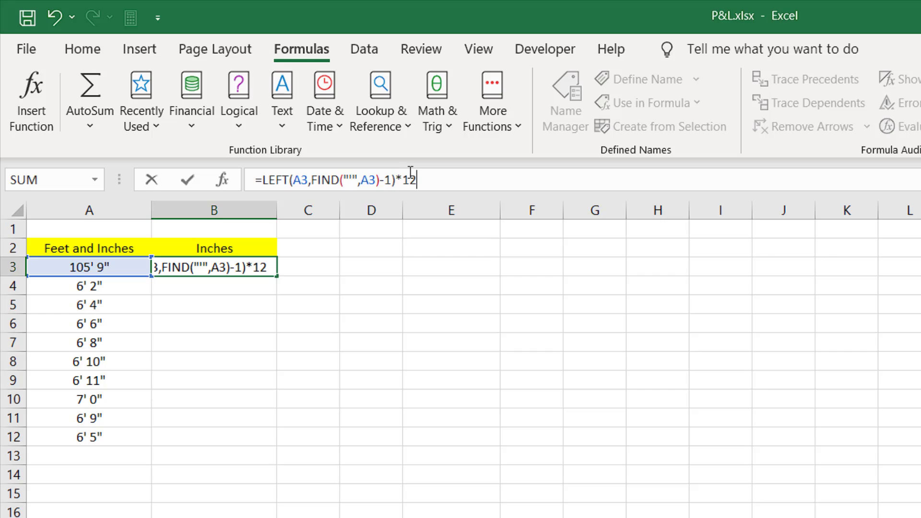
key("Return")
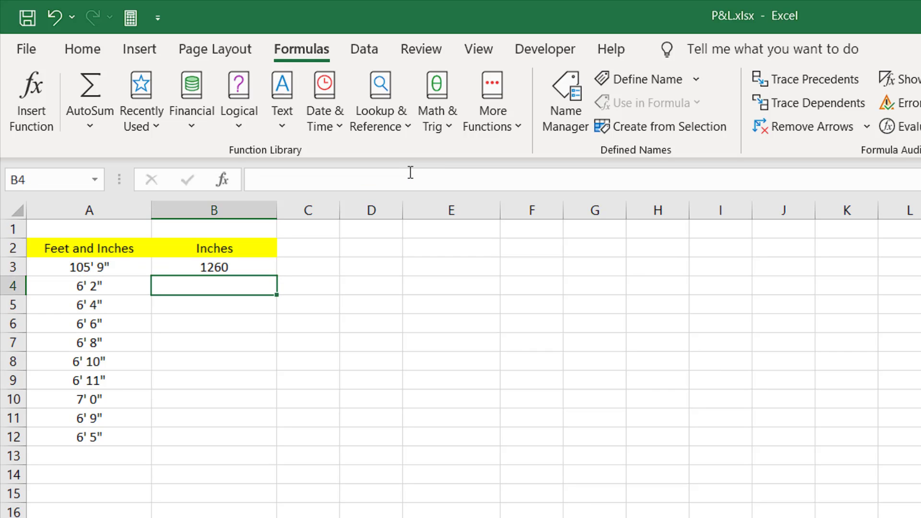
Change the test value in A3 back to 5' 9".
left_click(230, 267)
key("Left")
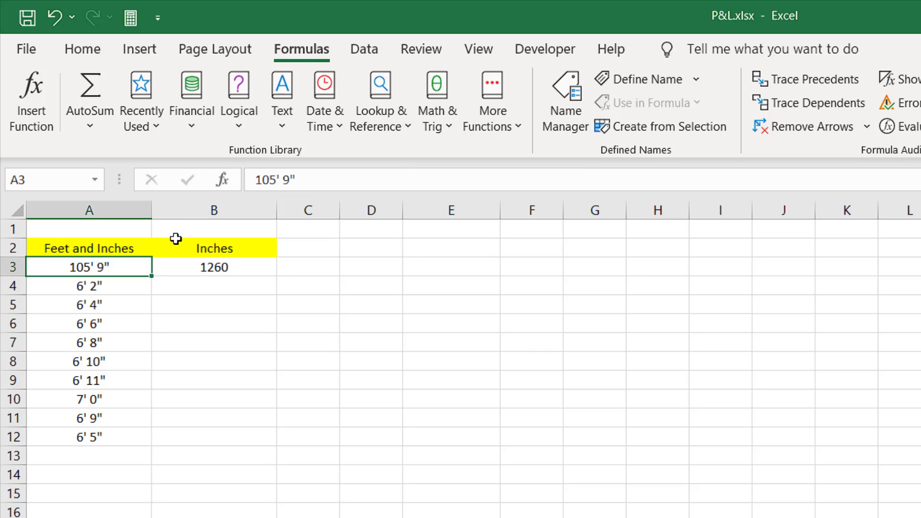
left_click(270, 179)
key("BackSpace")
key("BackSpace")
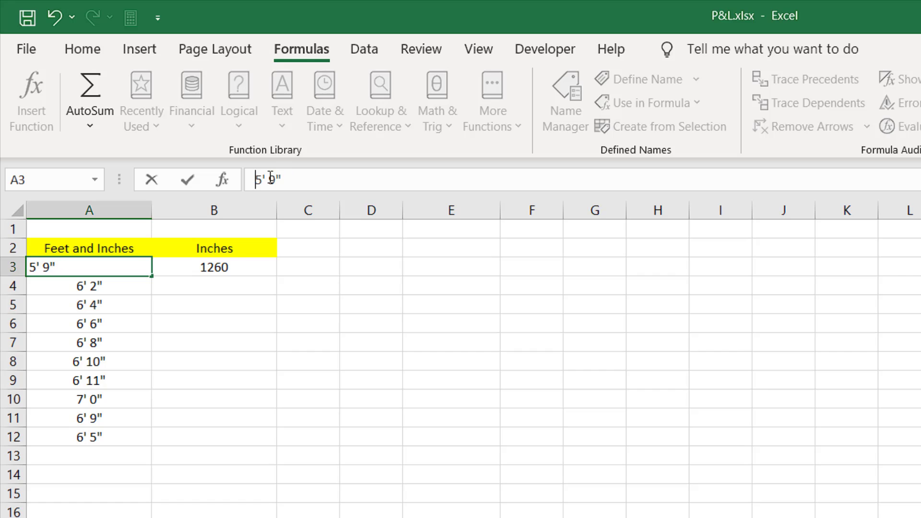
key("Return")
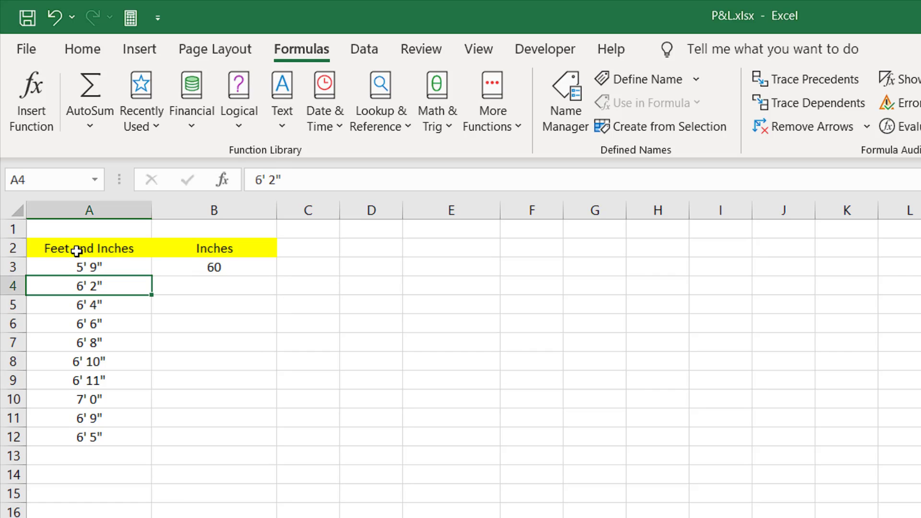
left_click(95, 272)
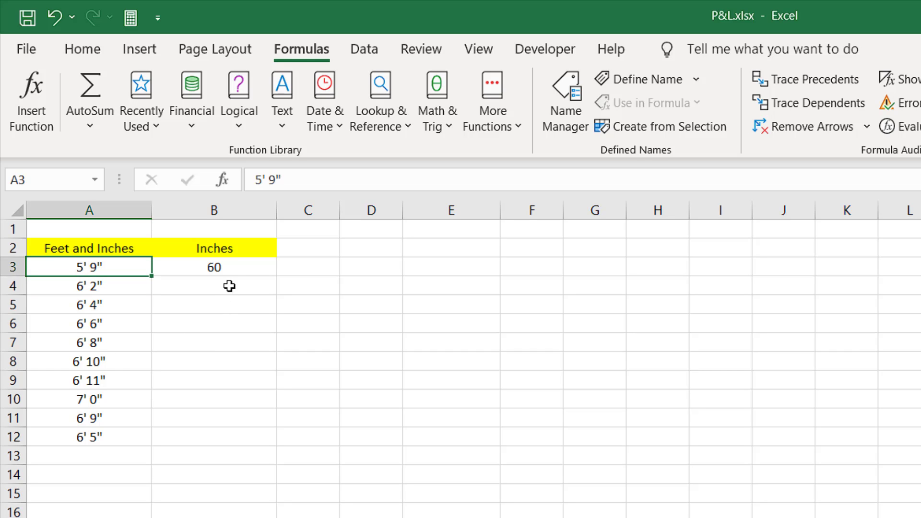
left_click(240, 268)
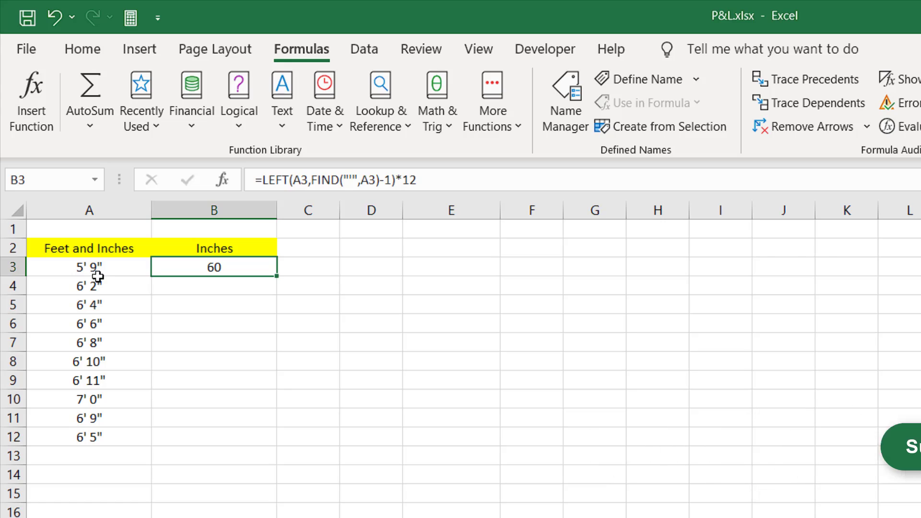
left_click(124, 269)
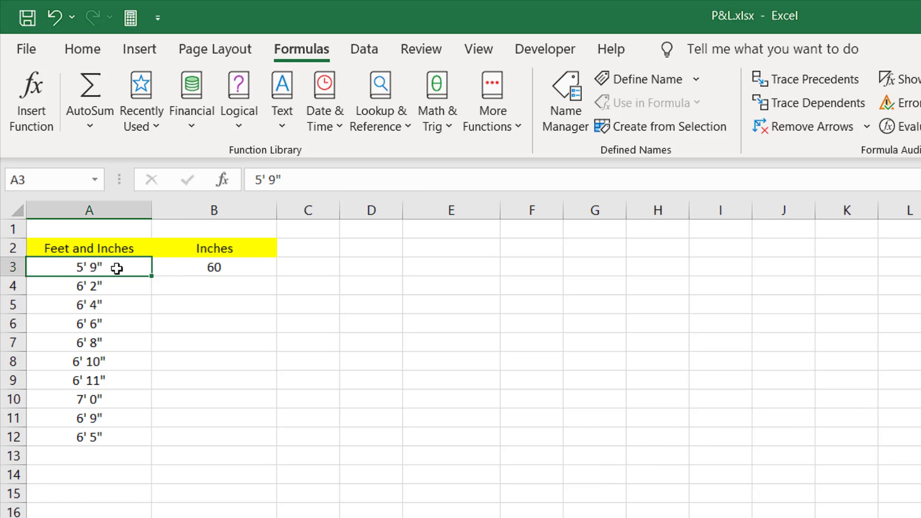
left_click(231, 266)
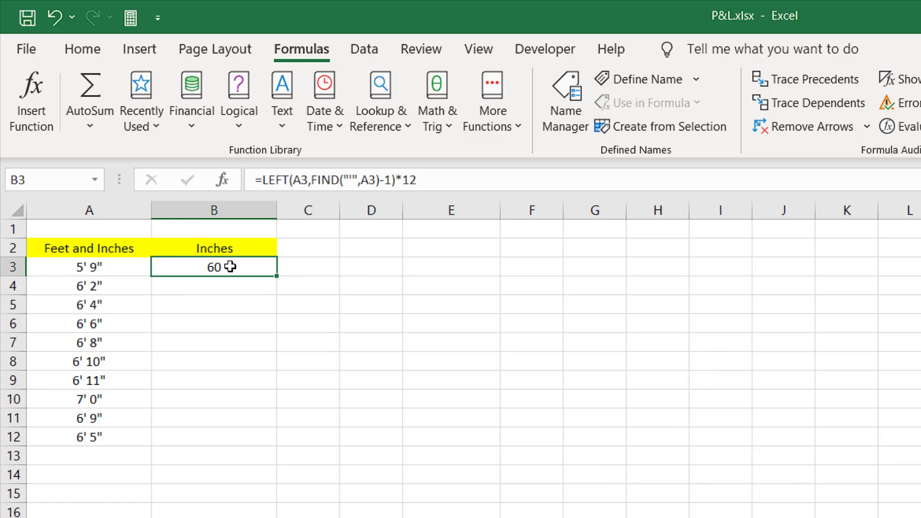
left_click(309, 265)
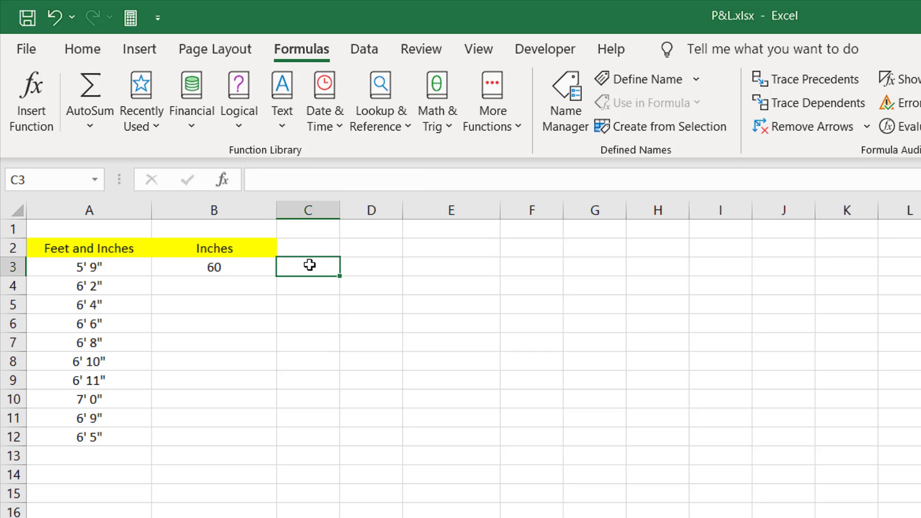
left_click(252, 266)
left_click(441, 188)
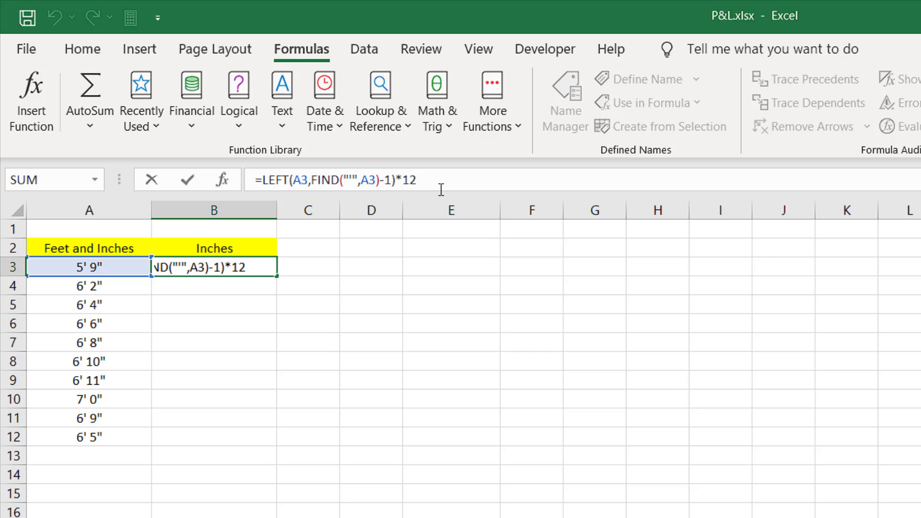
key("Return")
left_click(329, 260)
type("=")
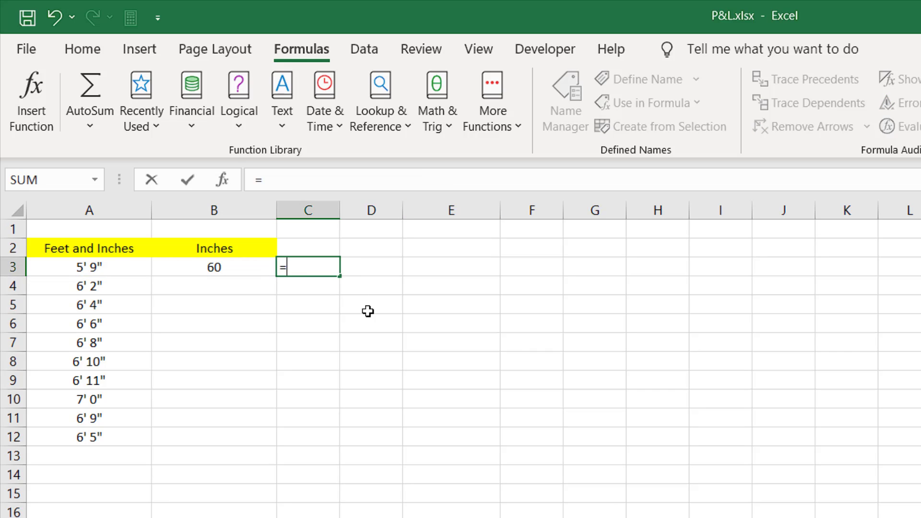
left_click(298, 268)
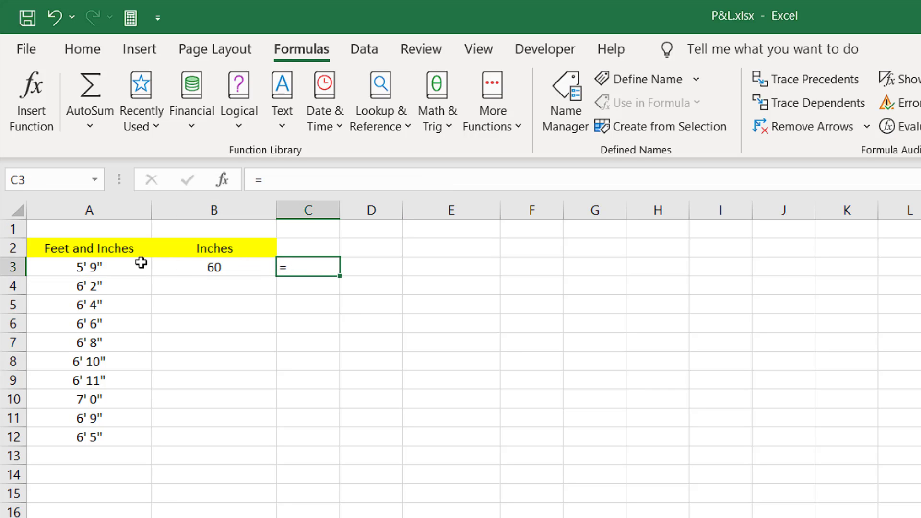
Copy the FIND("'",A3 portion of the B3 formula, leaving that formula as it is.
left_click(209, 272)
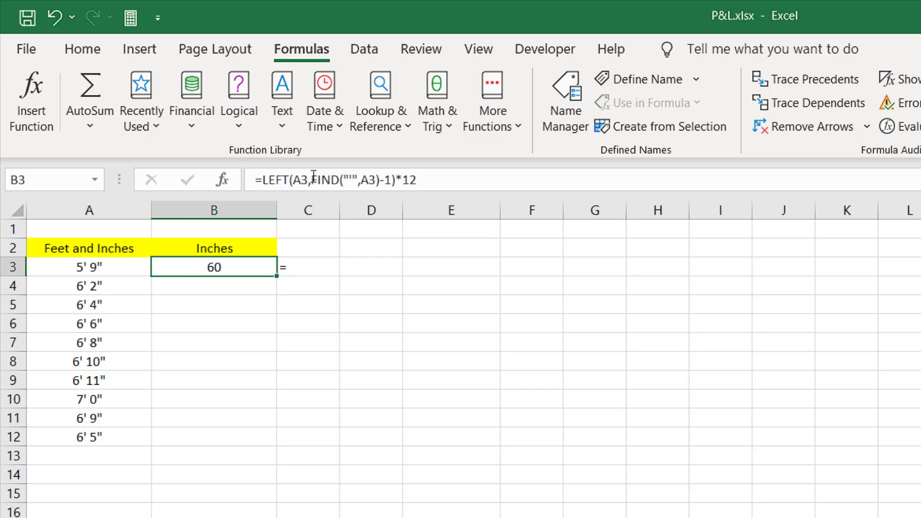
left_click(295, 182)
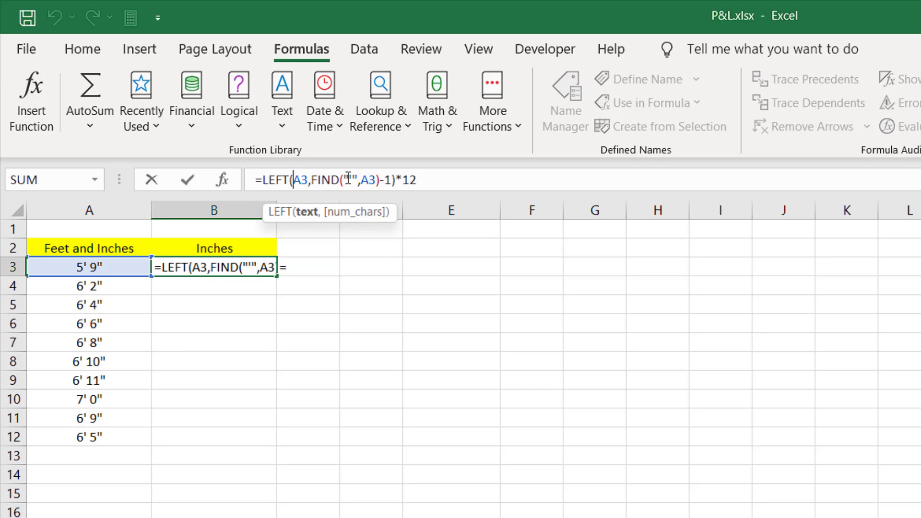
left_click_drag(311, 183, 379, 182)
key("ctrl+c")
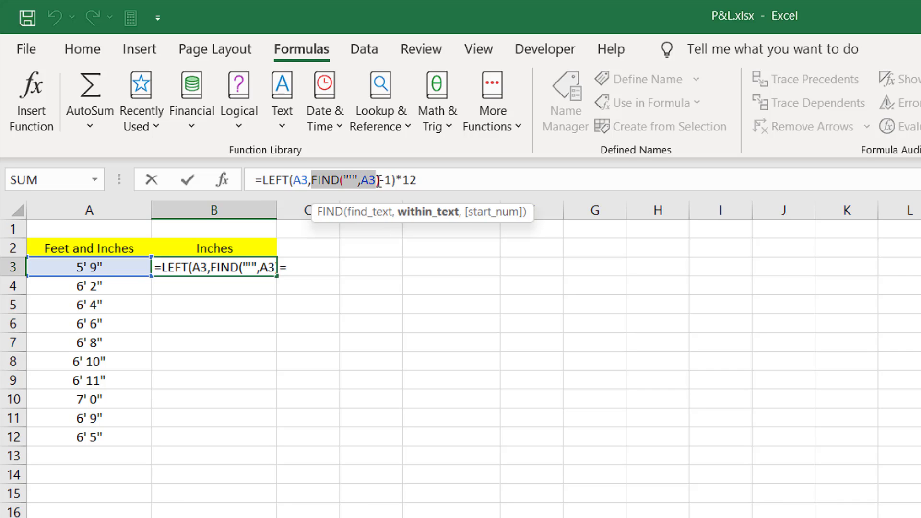
key("Return")
Enter =FIND("'",A3) in C3 by reusing the copied FIND text and closing its parenthesis.
left_click(306, 251)
left_click(307, 272)
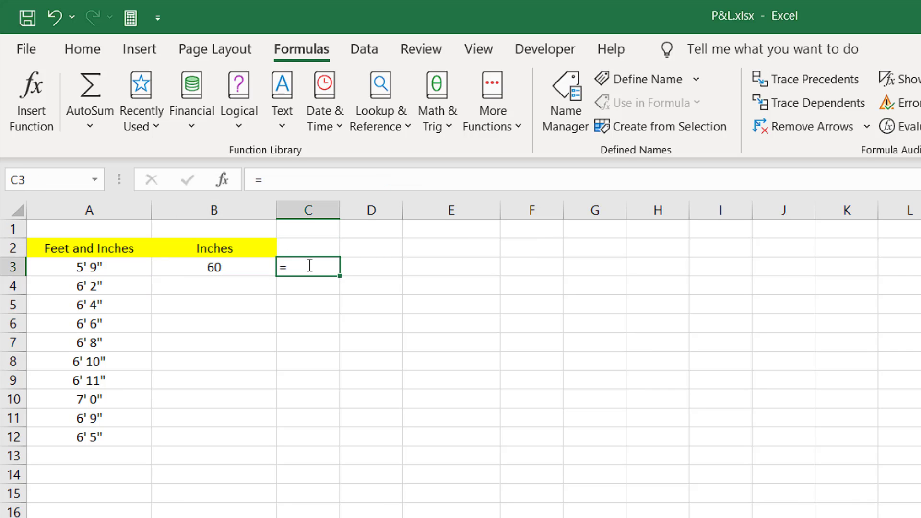
type("=")
key("ctrl+v")
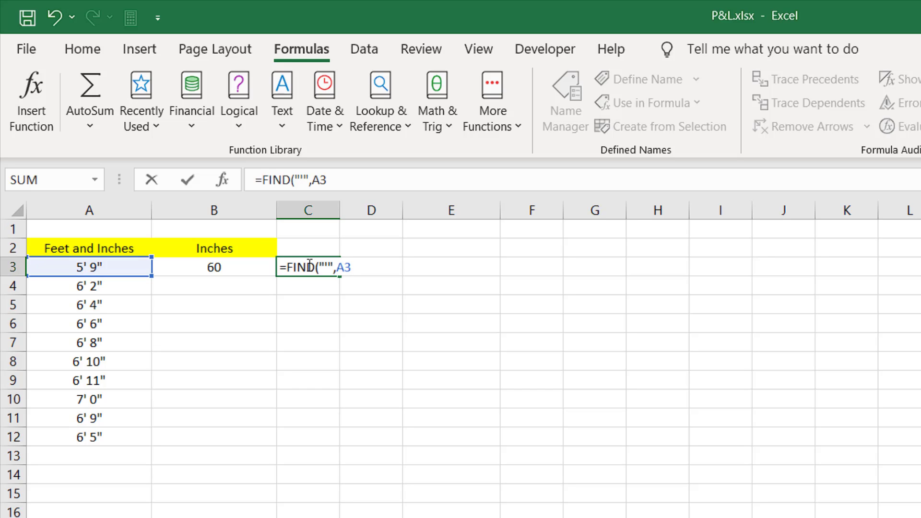
type(")")
key("ctrl+Return")
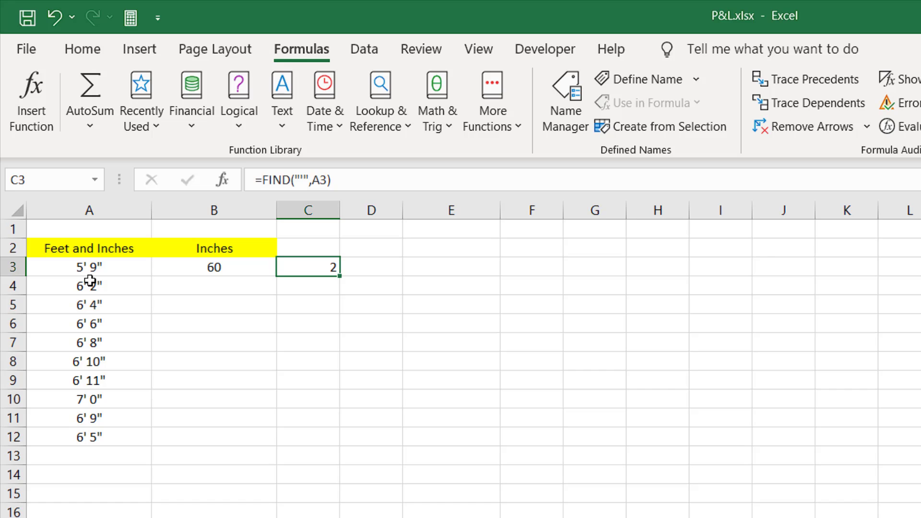
Insert a MID function before FIND in the C3 formula, with A3 as its text argument.
left_click(260, 180)
type("Mi")
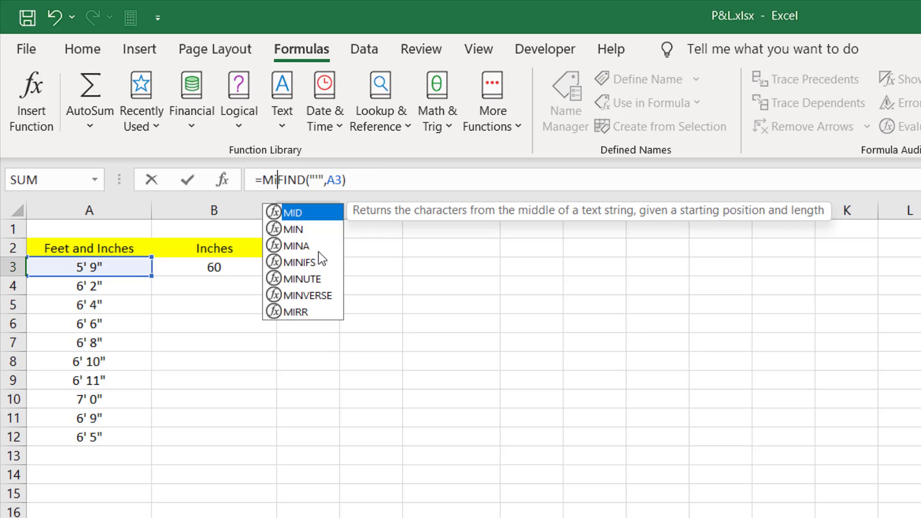
double_click(303, 216)
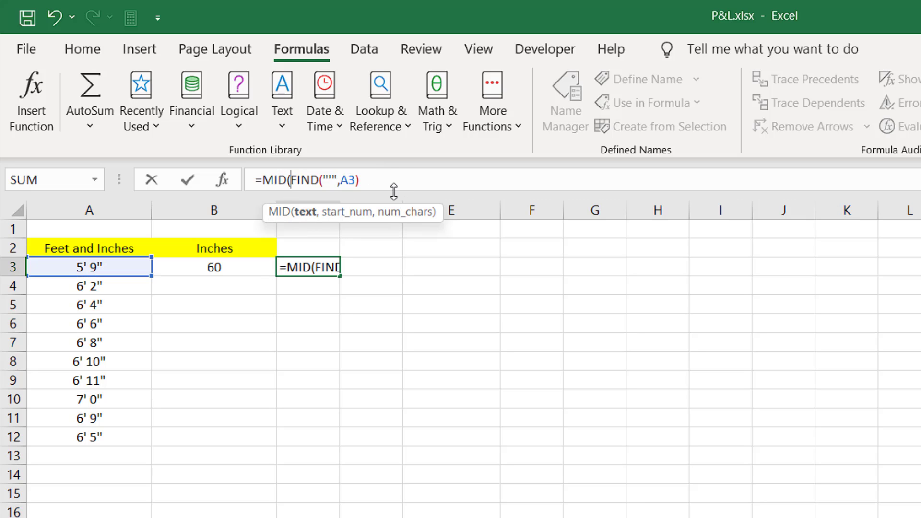
left_click(73, 266)
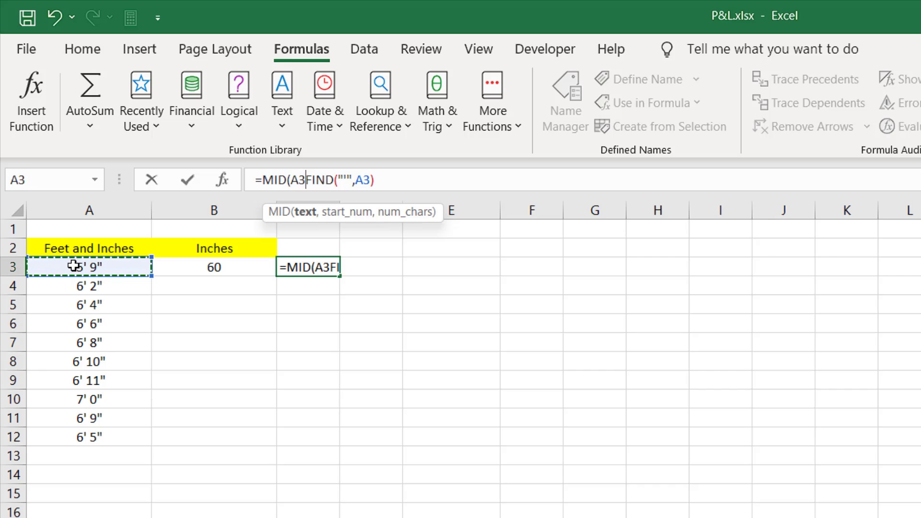
type(",")
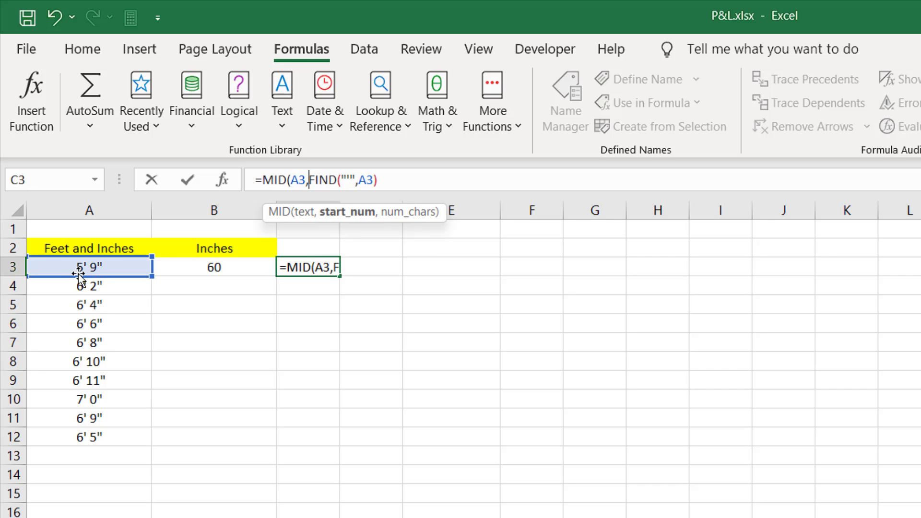
Add 1 to the FIND result in C3 so MID's start position is FIND("'",A3)+1.
left_click_drag(380, 180, 313, 187)
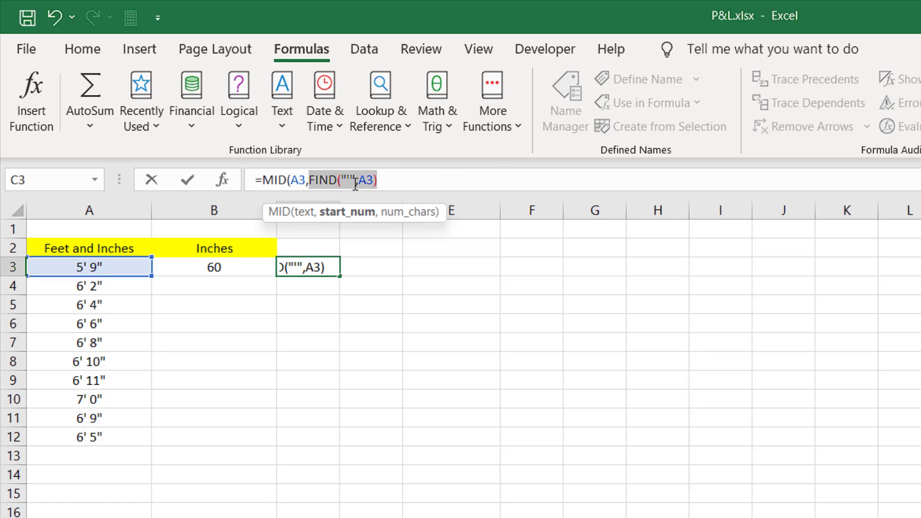
left_click(393, 180)
type("+")
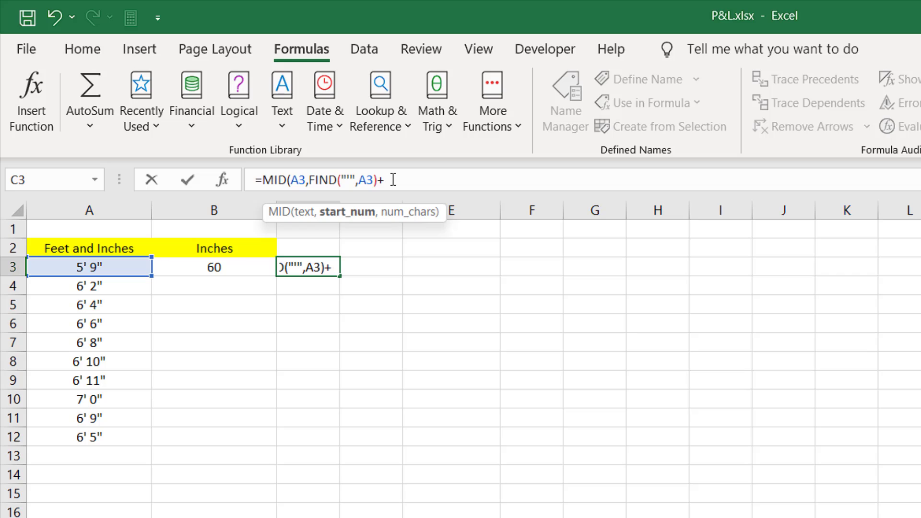
type("1")
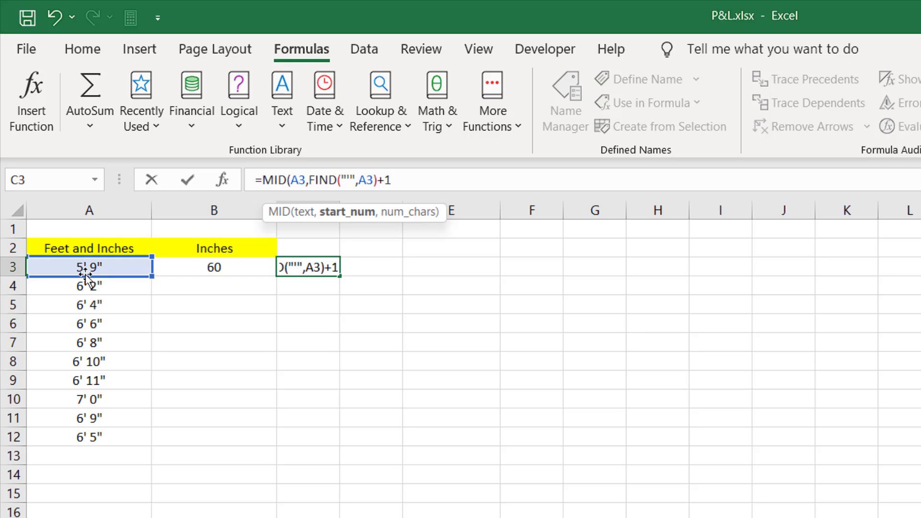
Try 100 as the number of characters for the MID function in C3.
left_click(521, 188)
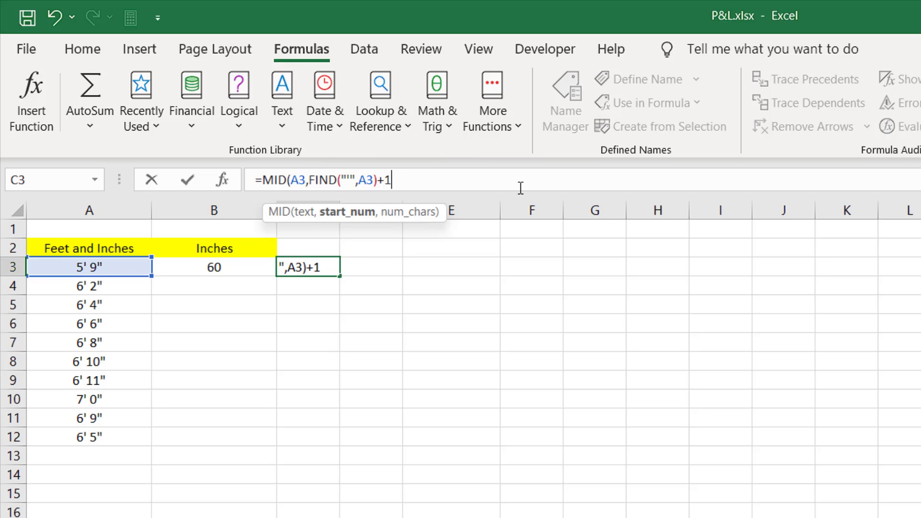
type(",1")
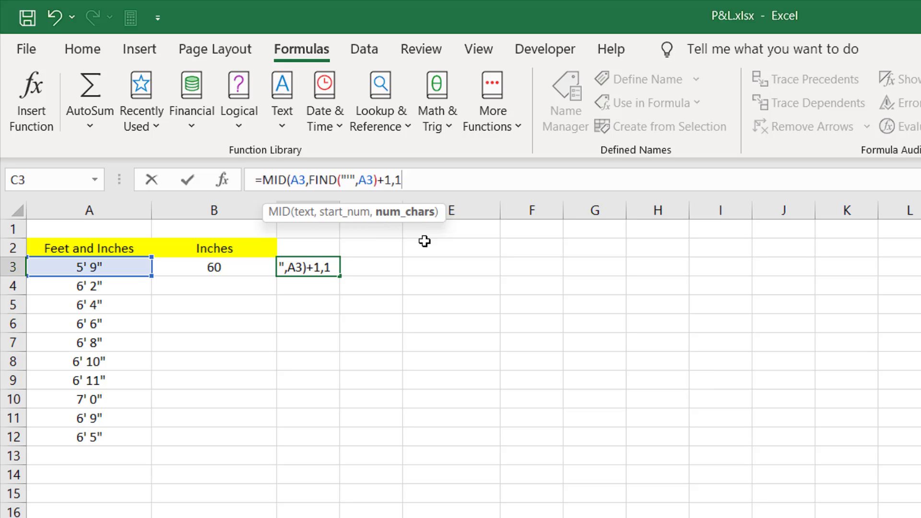
type("00")
key("BackSpace")
key("BackSpace")
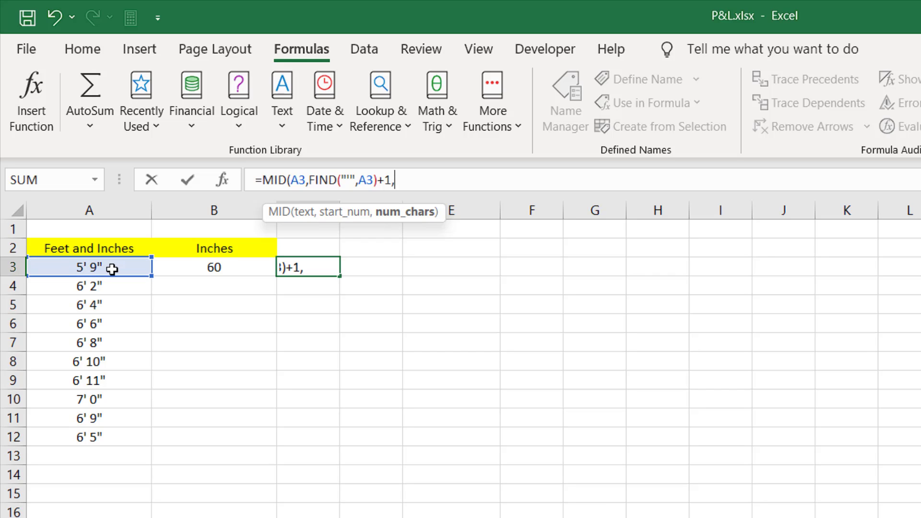
Use LEN(A3) as the number of characters, completing C3 as =MID(A3,FIND("'",A3)+1,LEN(A3)).
type("Len")
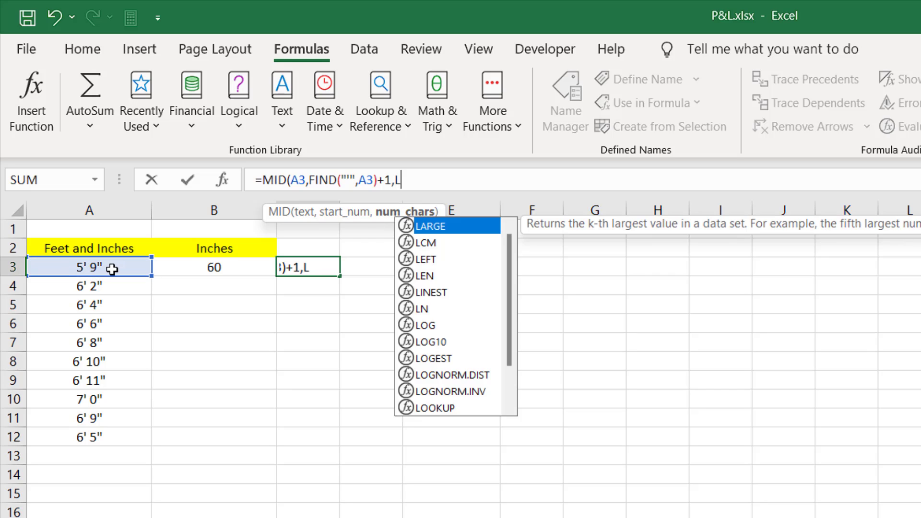
double_click(427, 232)
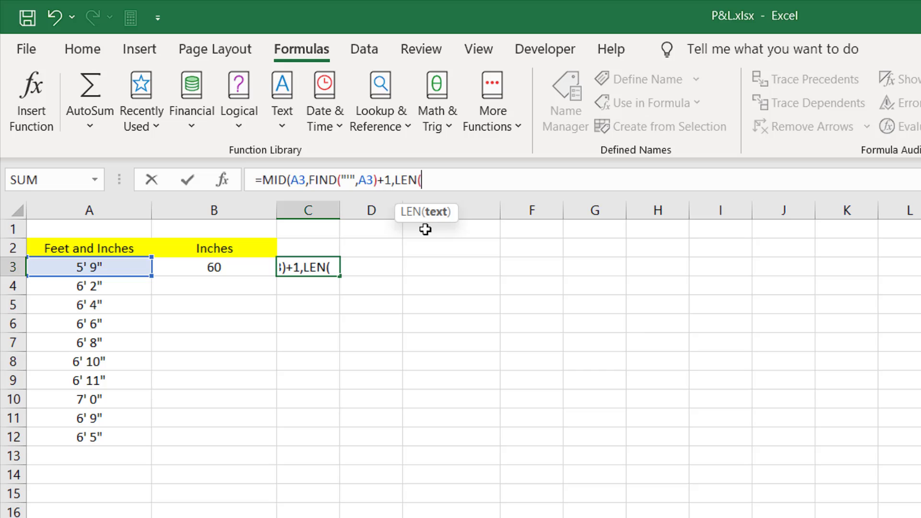
left_click(117, 263)
type(")")
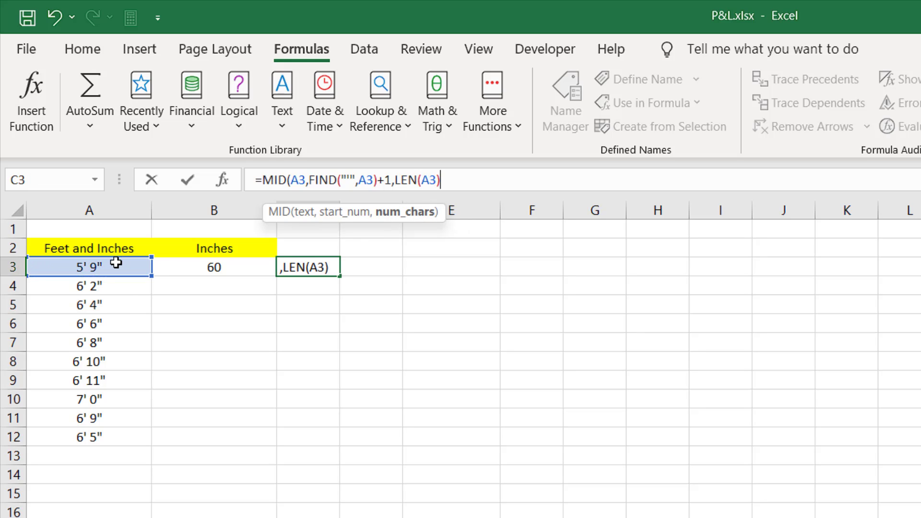
type(")")
key("Return")
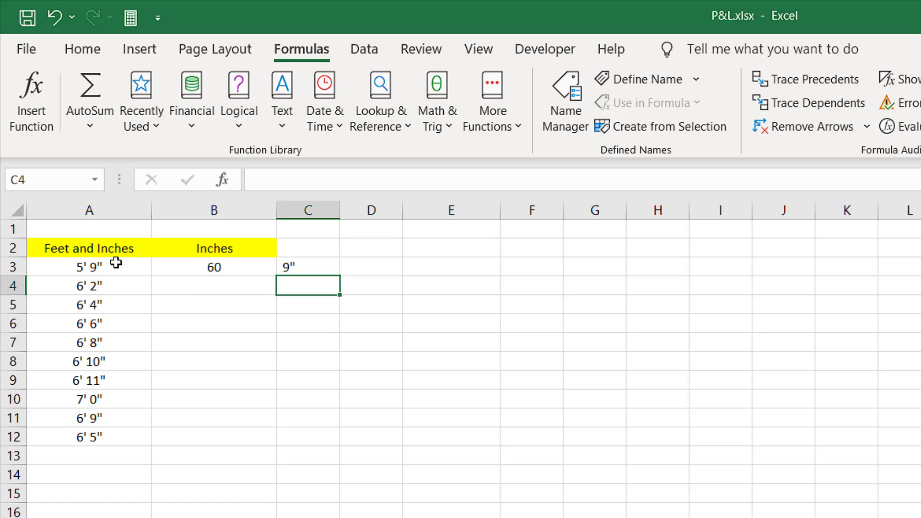
Insert a SUBSTITUTE function before MID in the C3 formula, using the MID expression as its text argument.
left_click(288, 267)
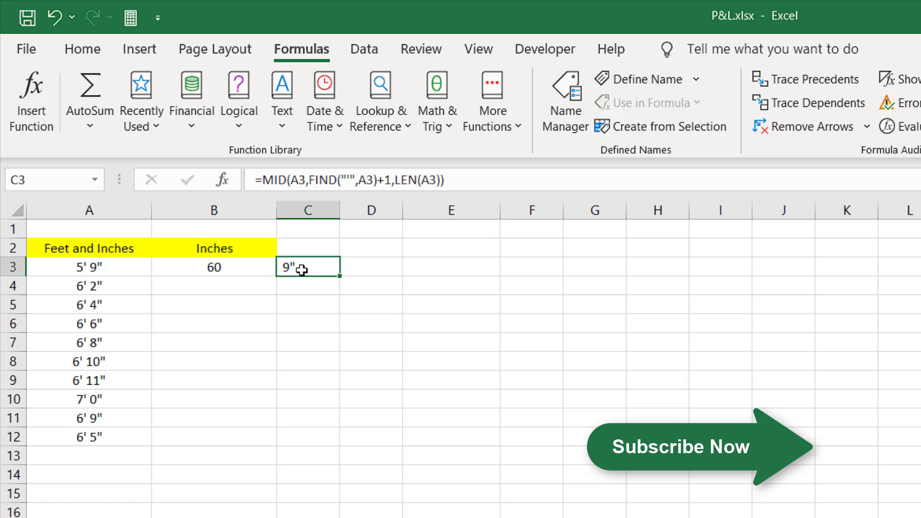
left_click(266, 181)
type("SU")
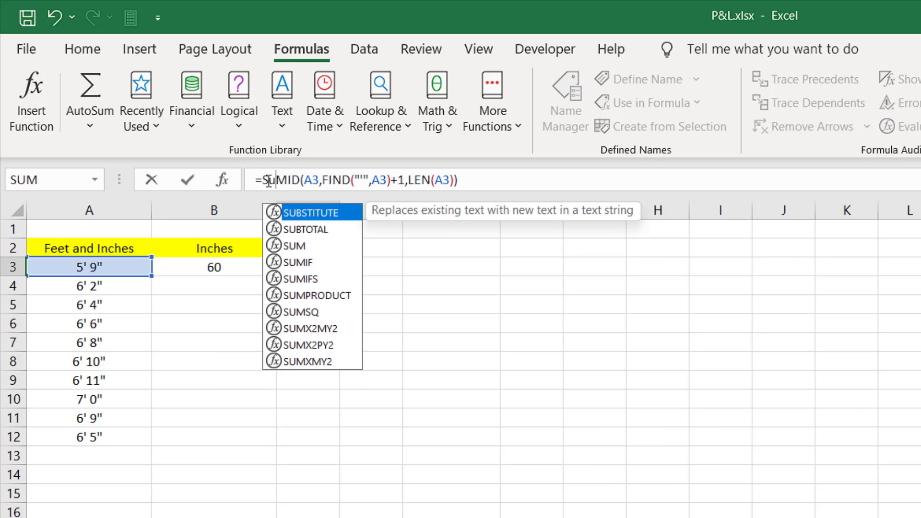
double_click(317, 213)
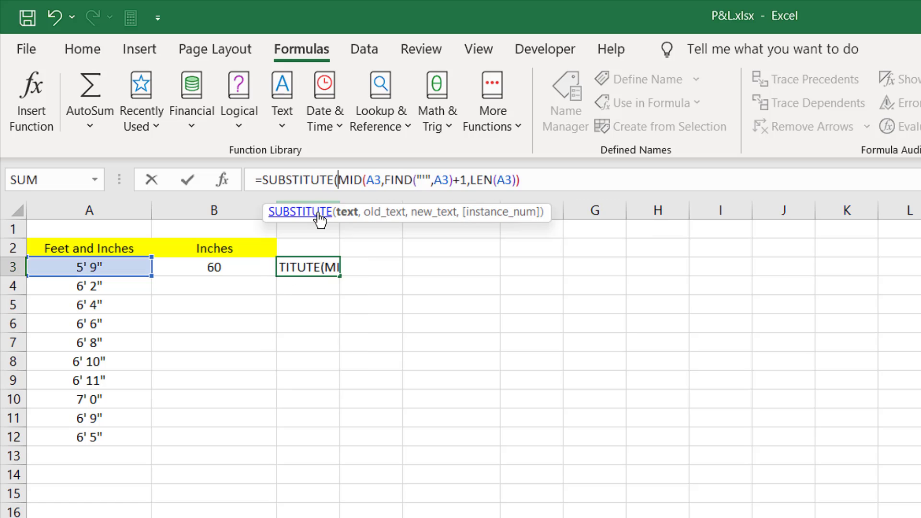
Complete C3's SUBSTITUTE with """" as the old text and "" as the new text to strip the inch mark.
left_click(580, 178)
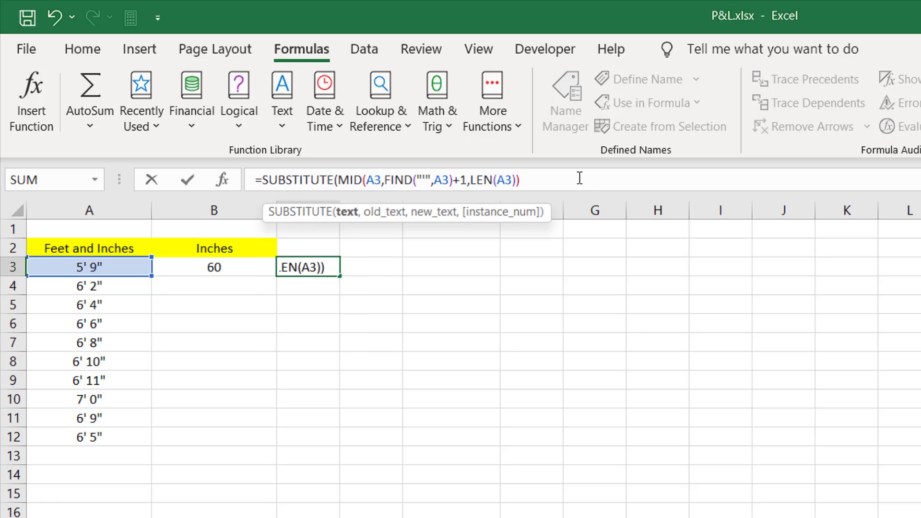
type(",")
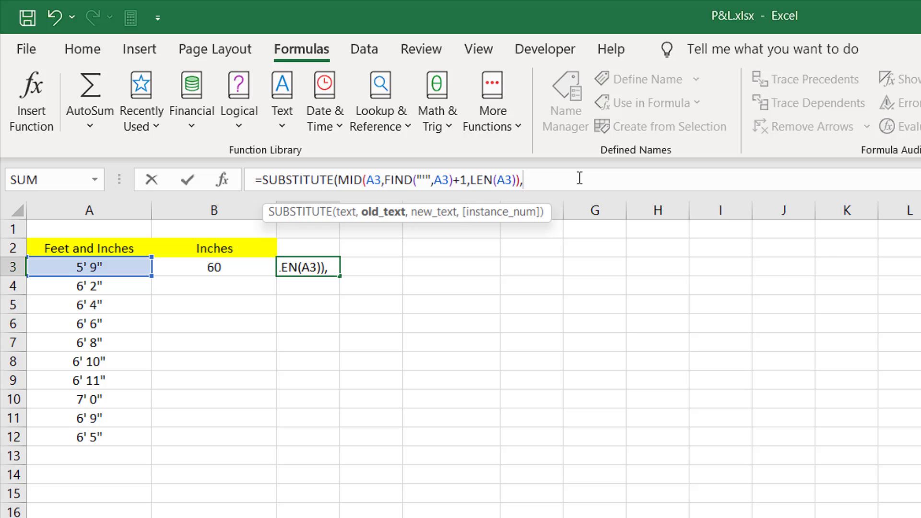
type("\"\"\"\"")
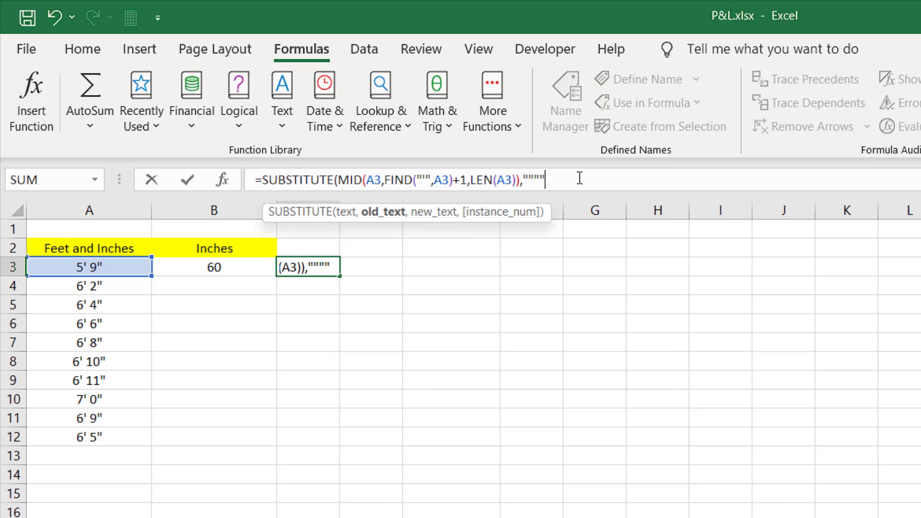
type(",")
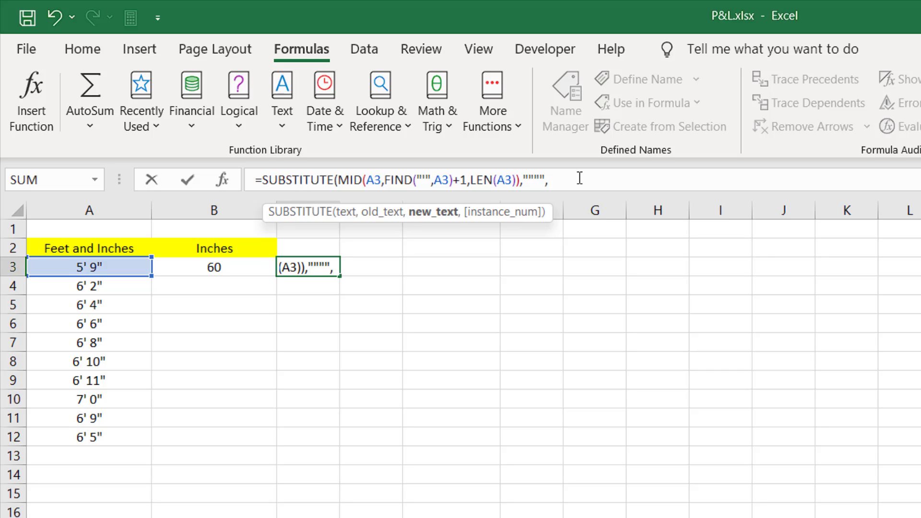
type("\"\")")
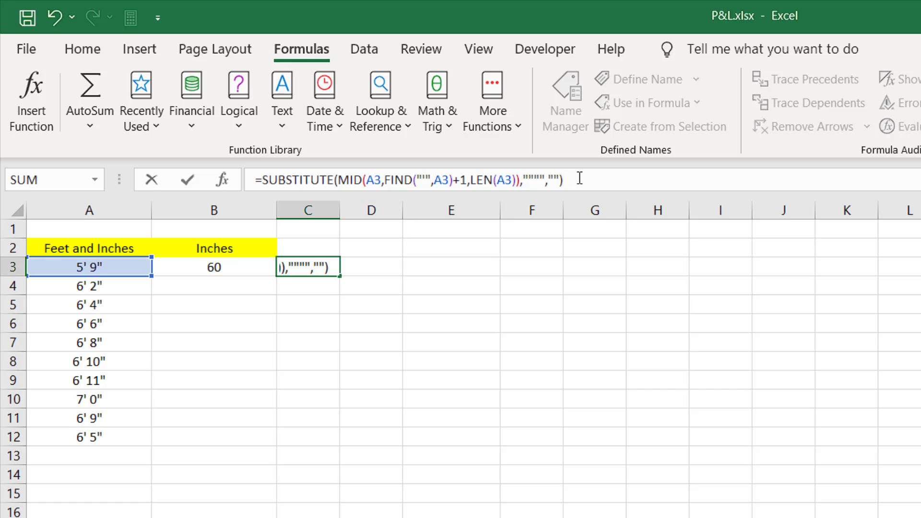
key("Return")
Copy the whole SUBSTITUTE expression from the C3 formula, without the equals sign.
left_click(309, 267)
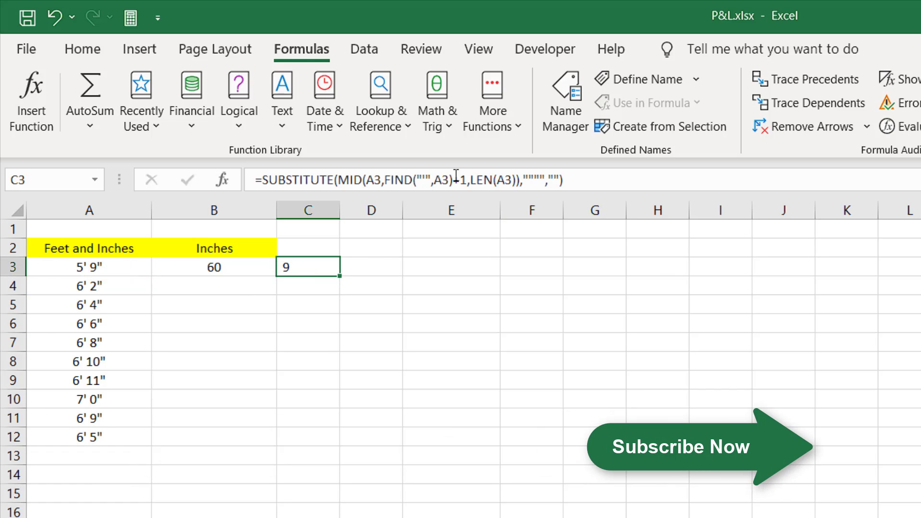
left_click_drag(563, 180, 269, 187)
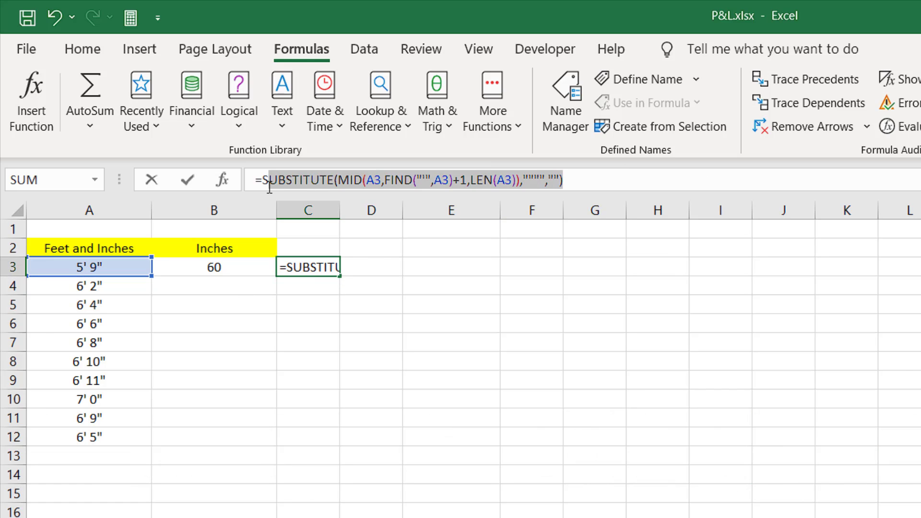
key("Return")
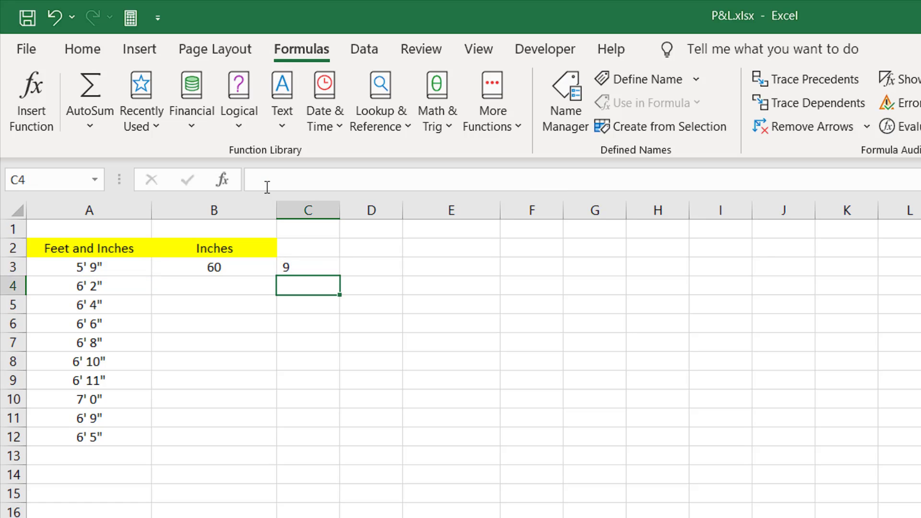
Append + and the copied SUBSTITUTE expression to the B3 formula after *12, adding the inches to the converted feet.
left_click(235, 267)
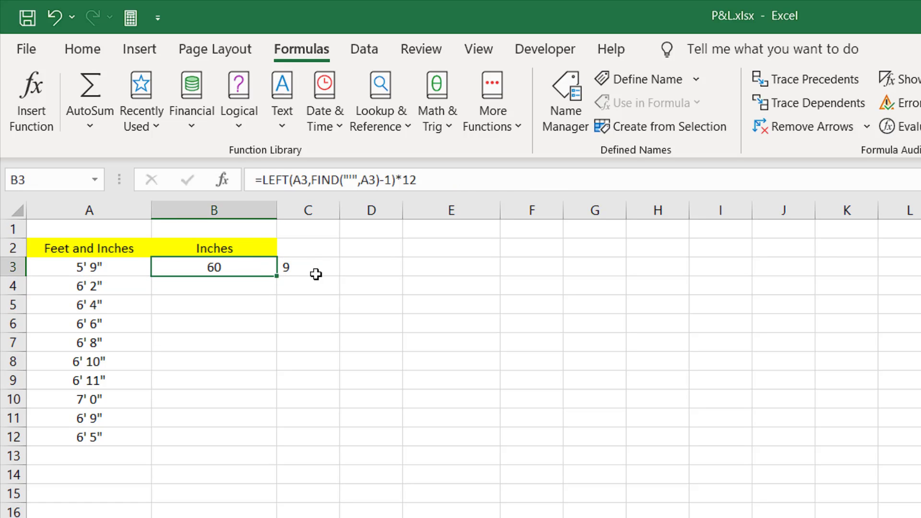
left_click(311, 266)
left_click(238, 271)
left_click(38, 268)
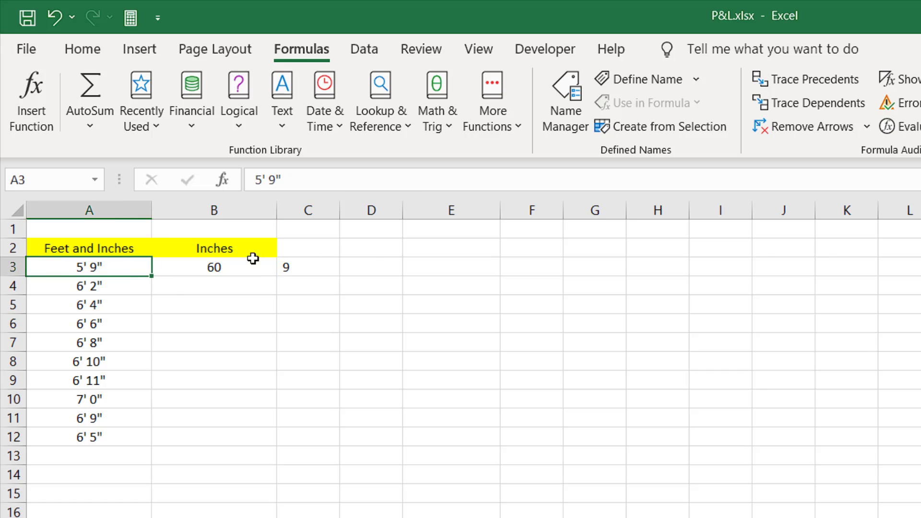
left_click(231, 264)
left_click(446, 182)
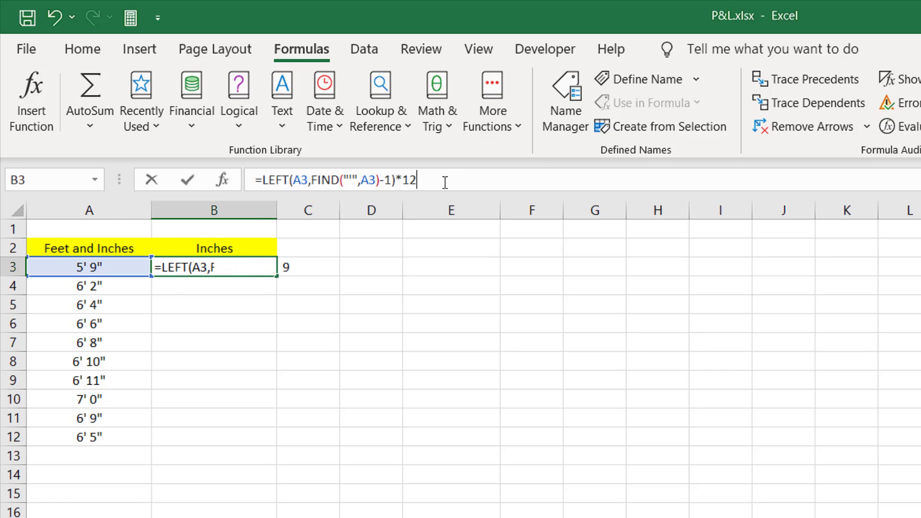
type("+")
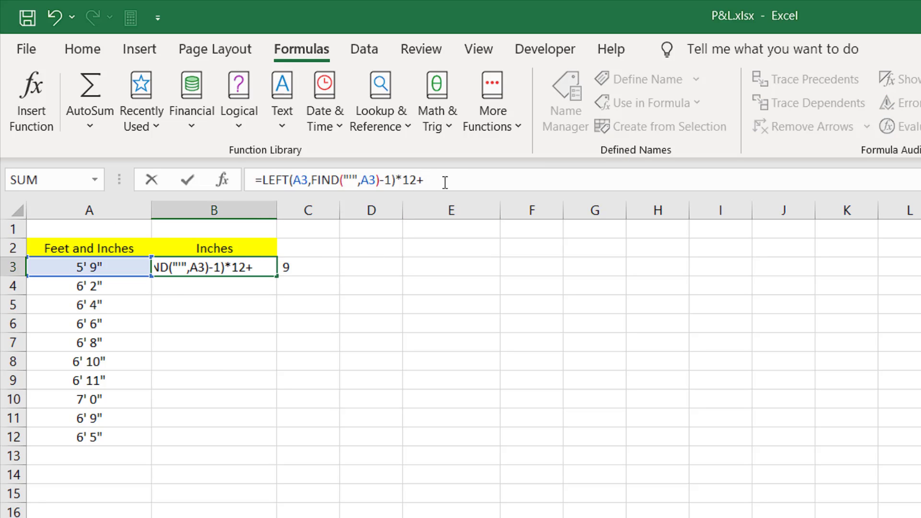
key("ctrl+v")
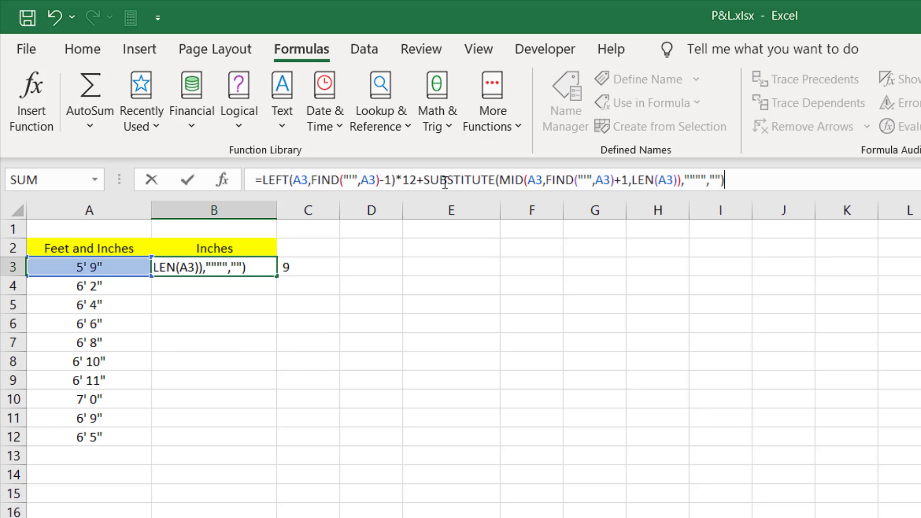
key("Return")
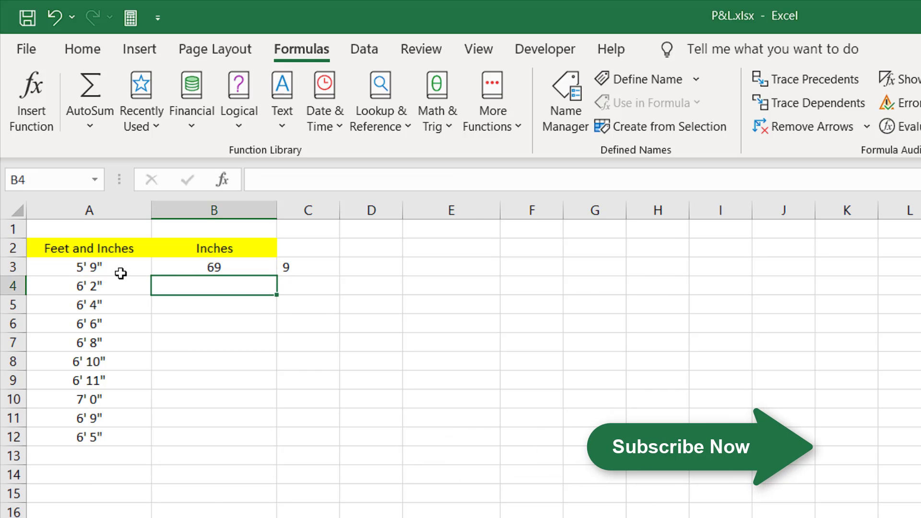
Delete the helper formula from cell C3.
left_click(159, 270)
left_click(292, 257)
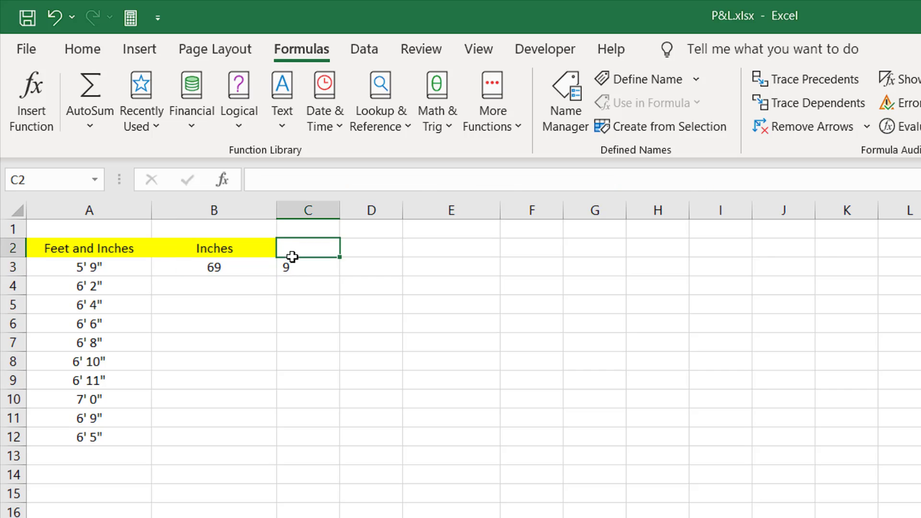
left_click(298, 268)
key("Delete")
Fill the combined B3 formula down the Inches column through B12.
left_click(255, 266)
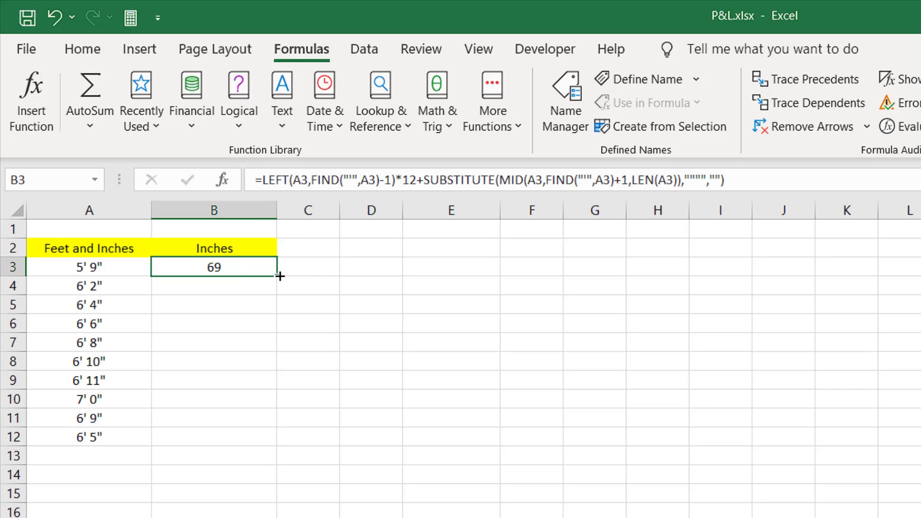
double_click(280, 276)
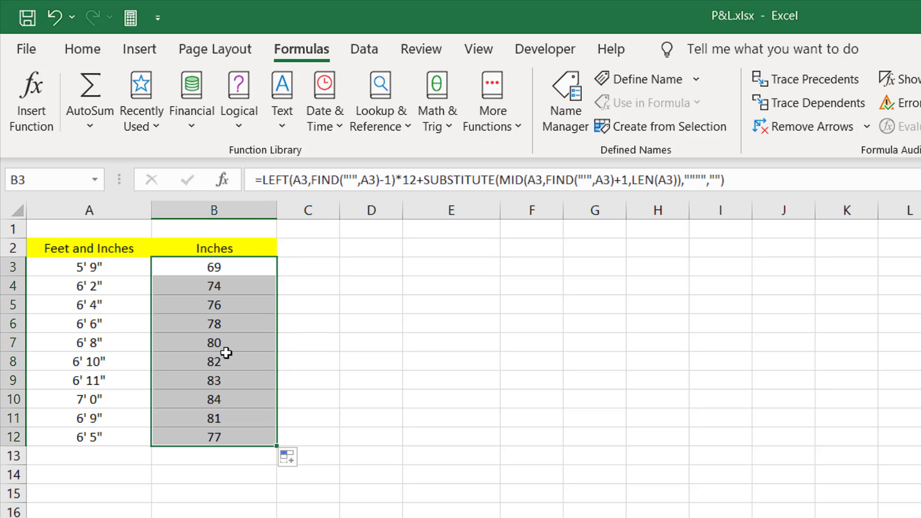
left_click(69, 270)
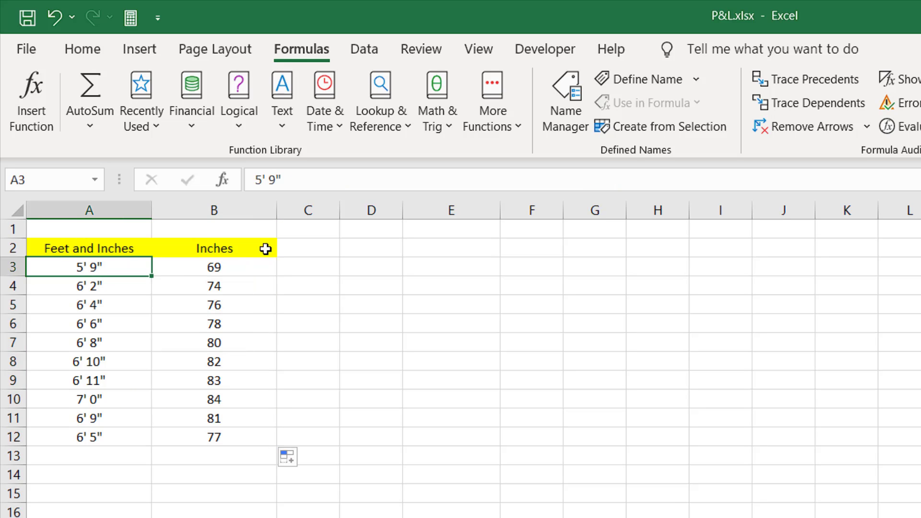
left_click(231, 260)
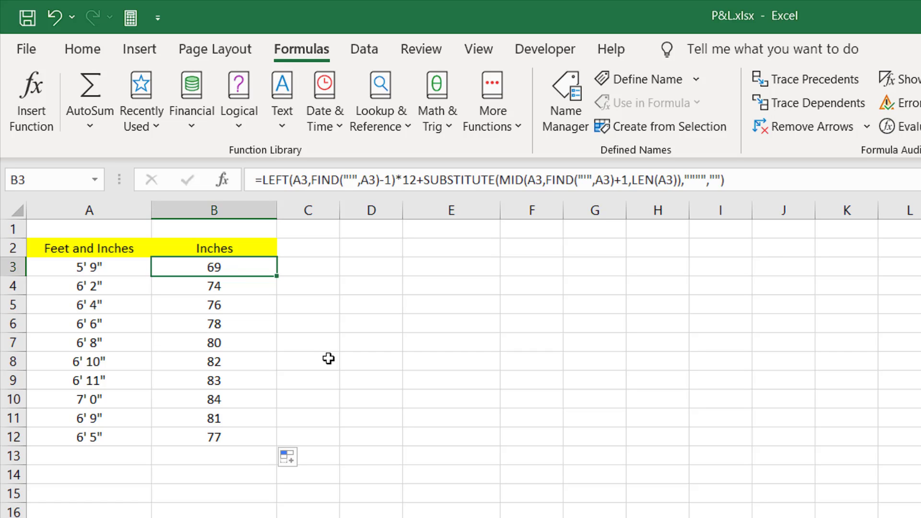
left_click(266, 459)
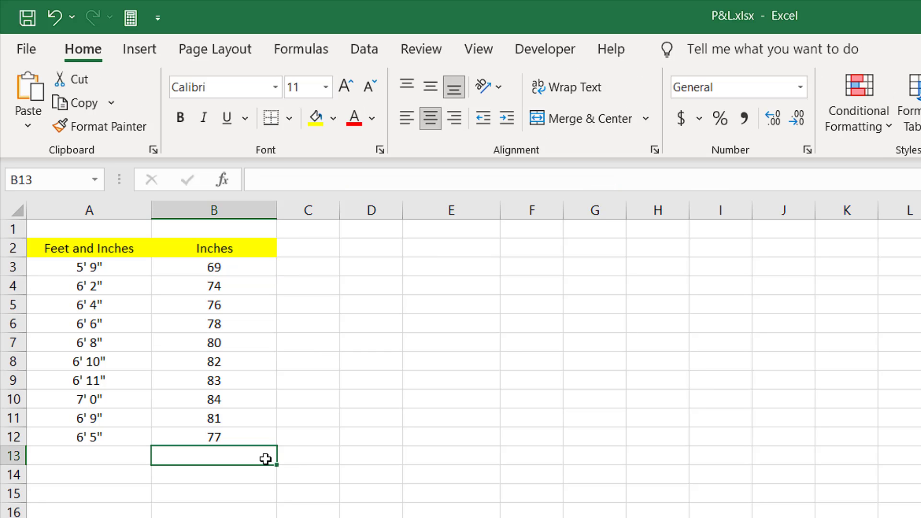